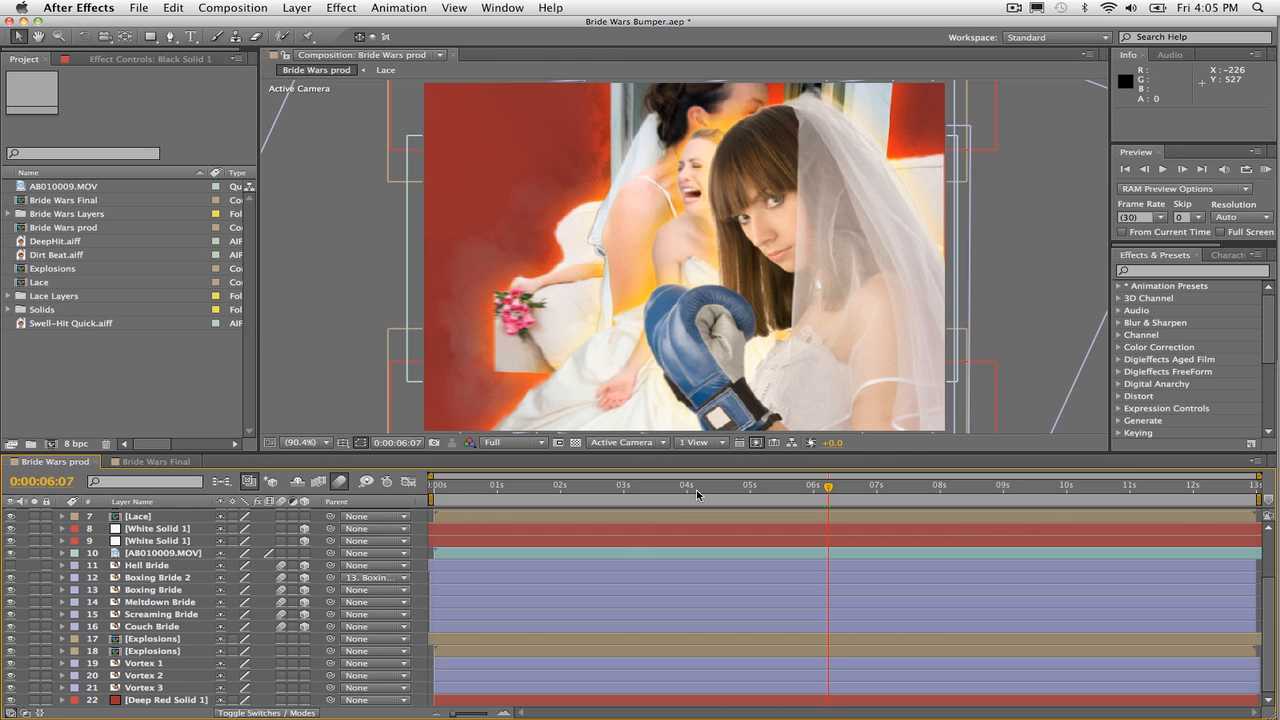
# Step: Make the Hell Bride layer visible and move the current time to 0:00:08:00 in the Bride Wars prod composition
pyautogui.click(10, 568)
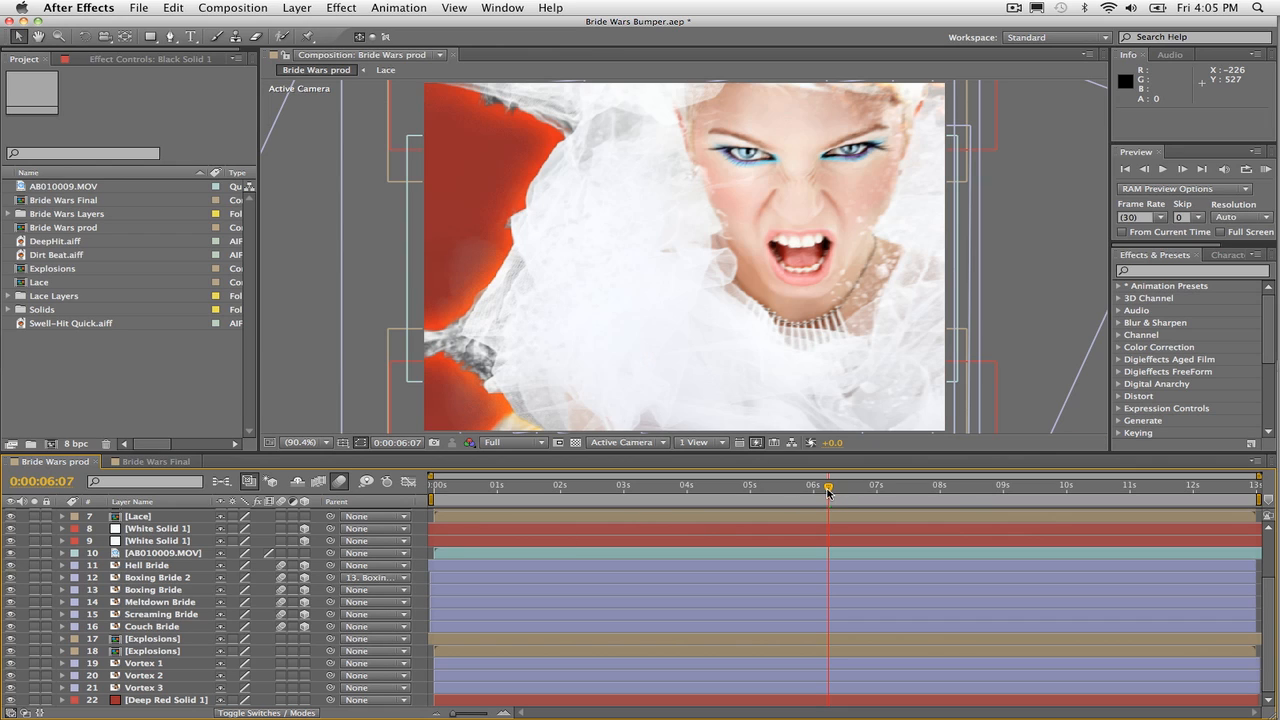
pyautogui.moveTo(835, 488); pyautogui.dragTo(1148, 517)
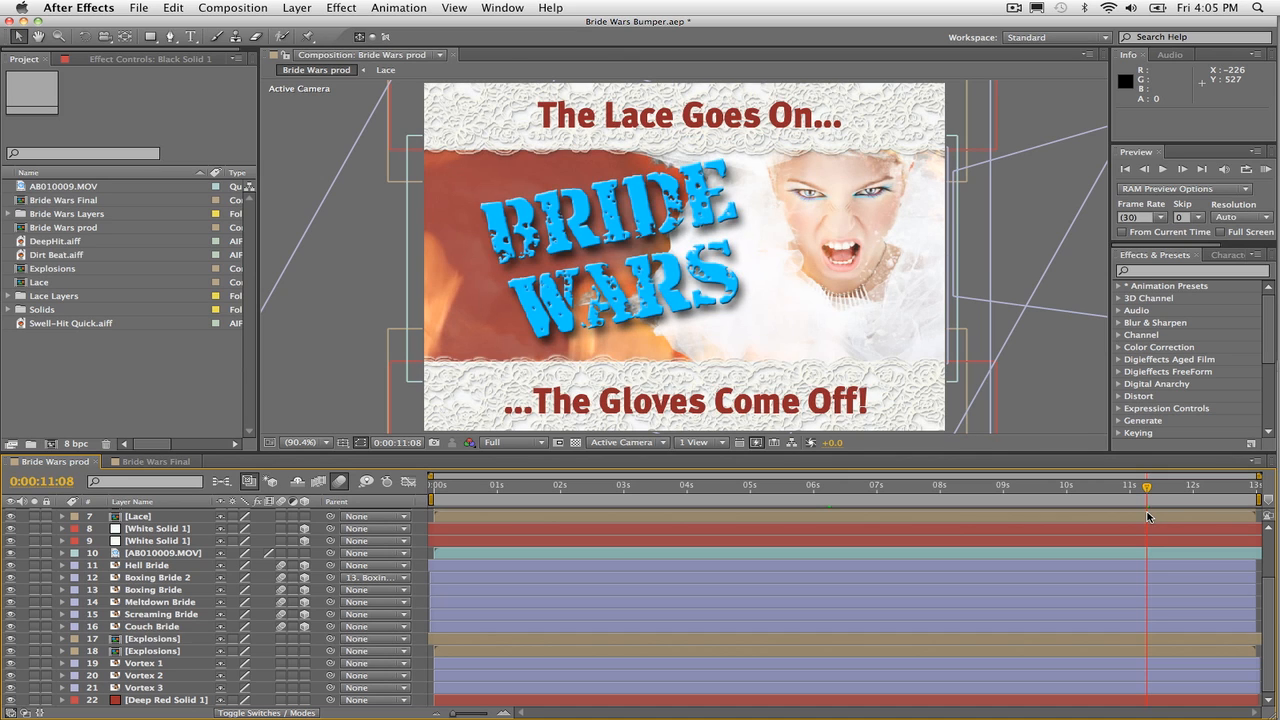
pyautogui.click(941, 488)
pyautogui.moveTo(941, 488); pyautogui.dragTo(939, 490)
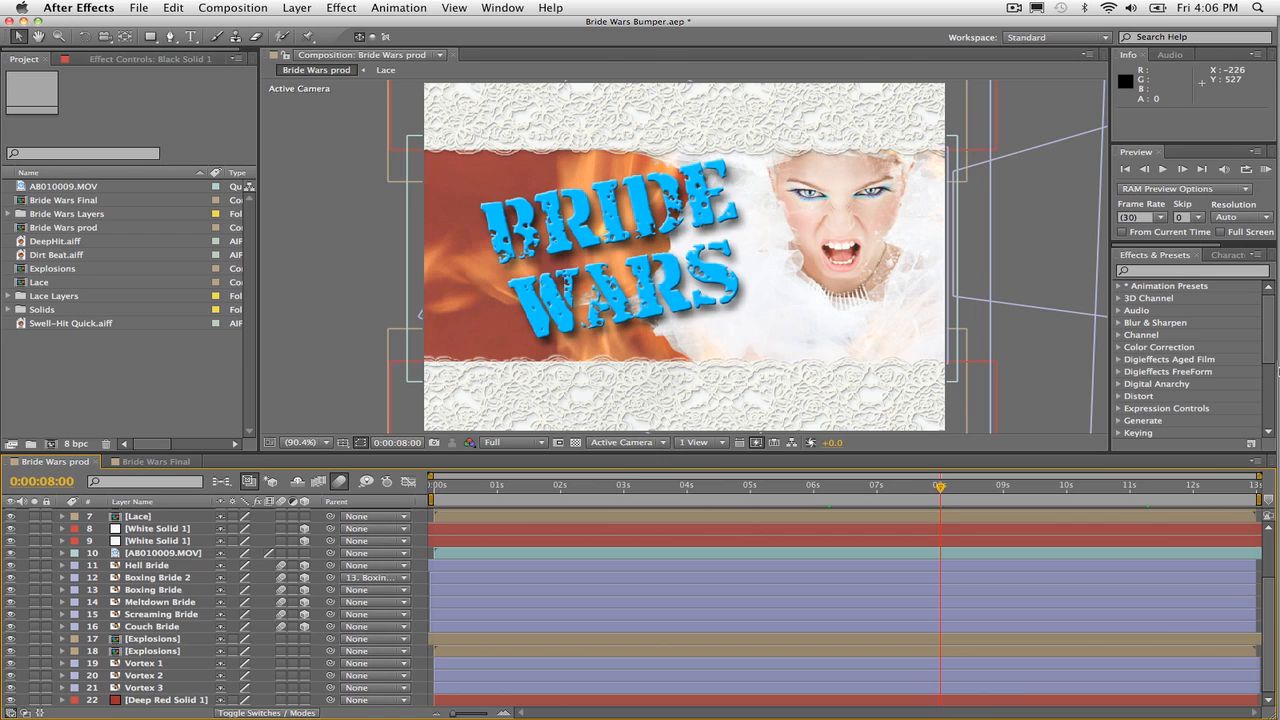
# Step: Switch to Sonicfire Pro, preview the 13-second Spasm variation of Dirt Beat and insert it into the timeline
pyautogui.click(1266, 373)
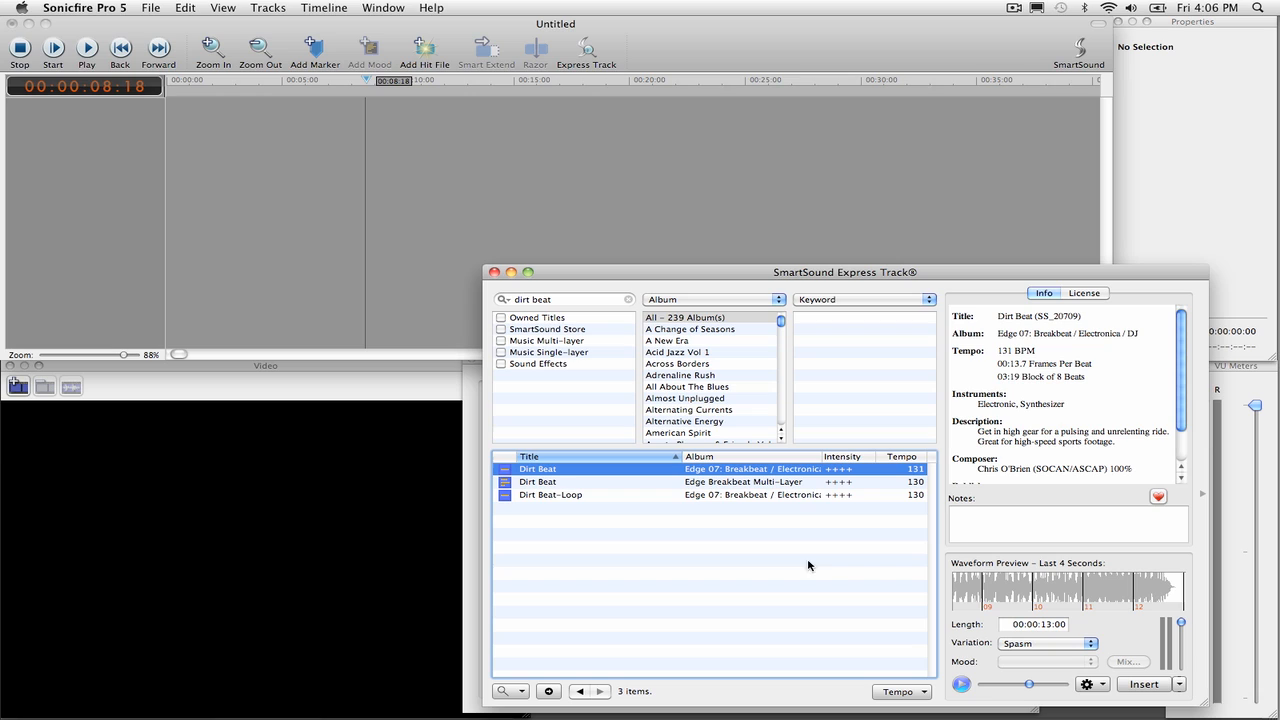
pyautogui.moveTo(1034, 688); pyautogui.dragTo(988, 688)
pyautogui.click(962, 685)
pyautogui.click(1144, 685)
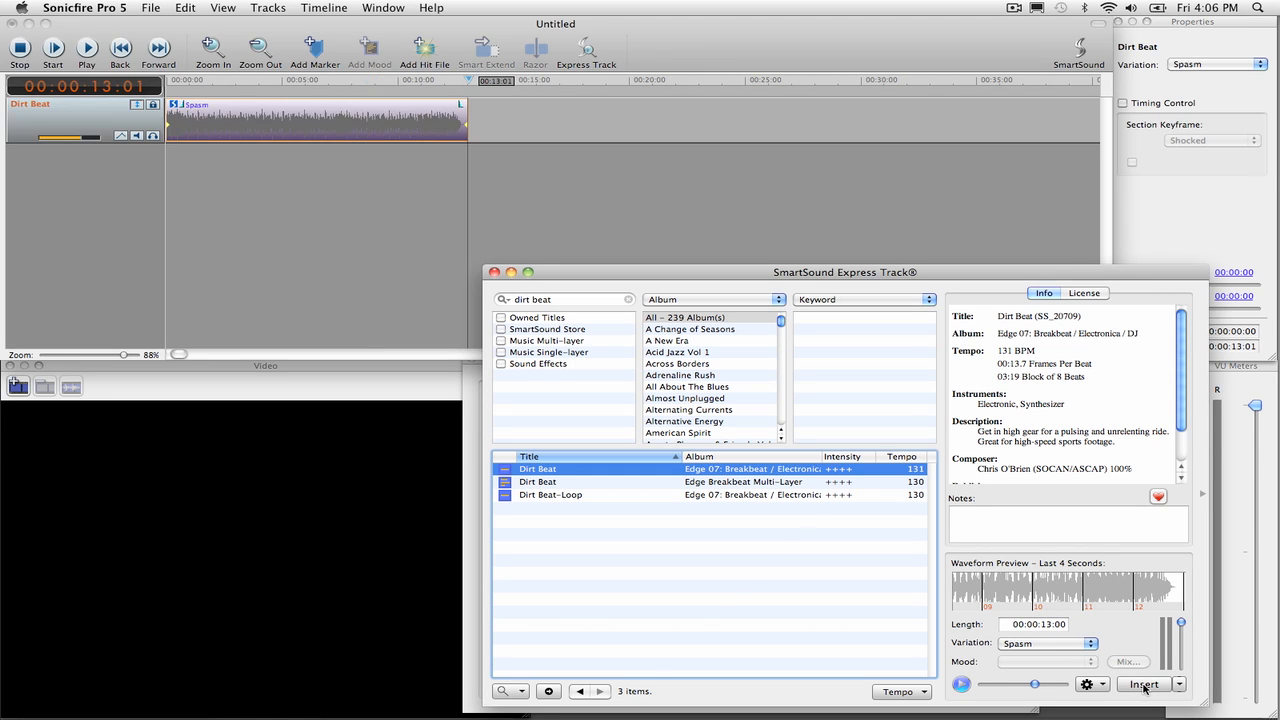
# Step: Play the inserted Dirt Beat track from the start, scrub back through it, and return the playhead to the beginning
pyautogui.click(181, 80)
pyautogui.moveTo(179, 80); pyautogui.dragTo(165, 89)
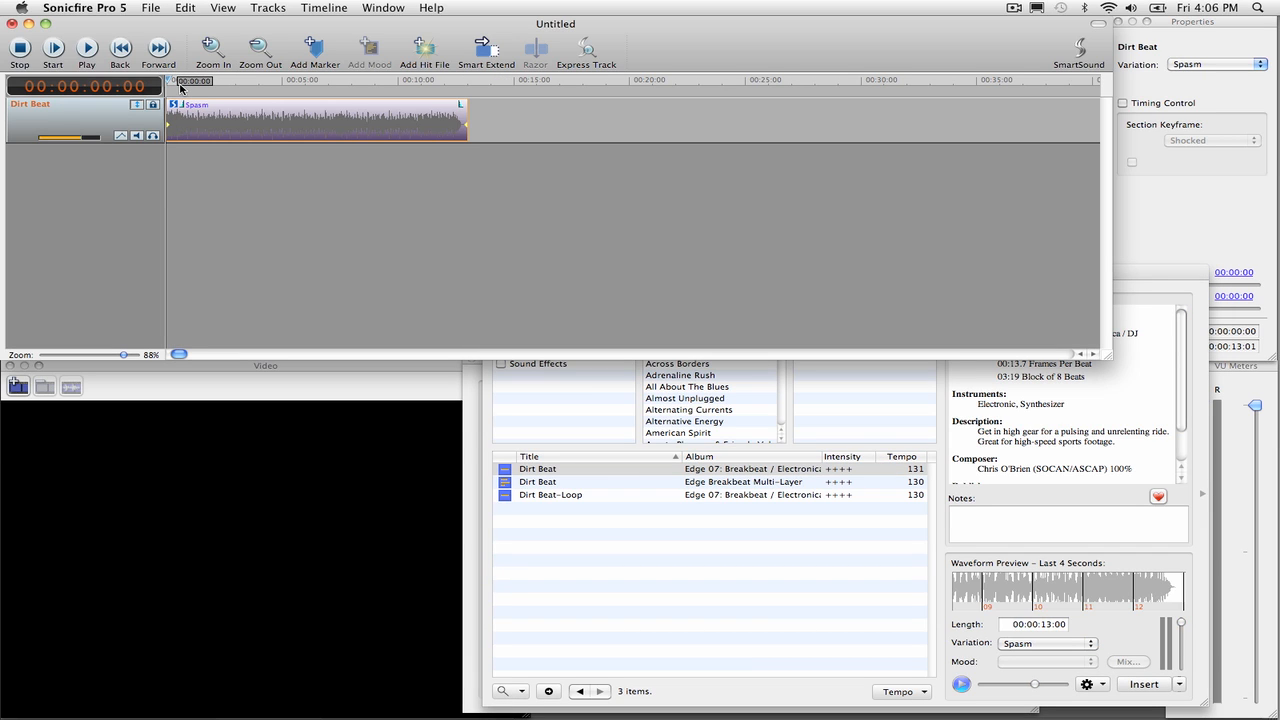
pyautogui.press('space')
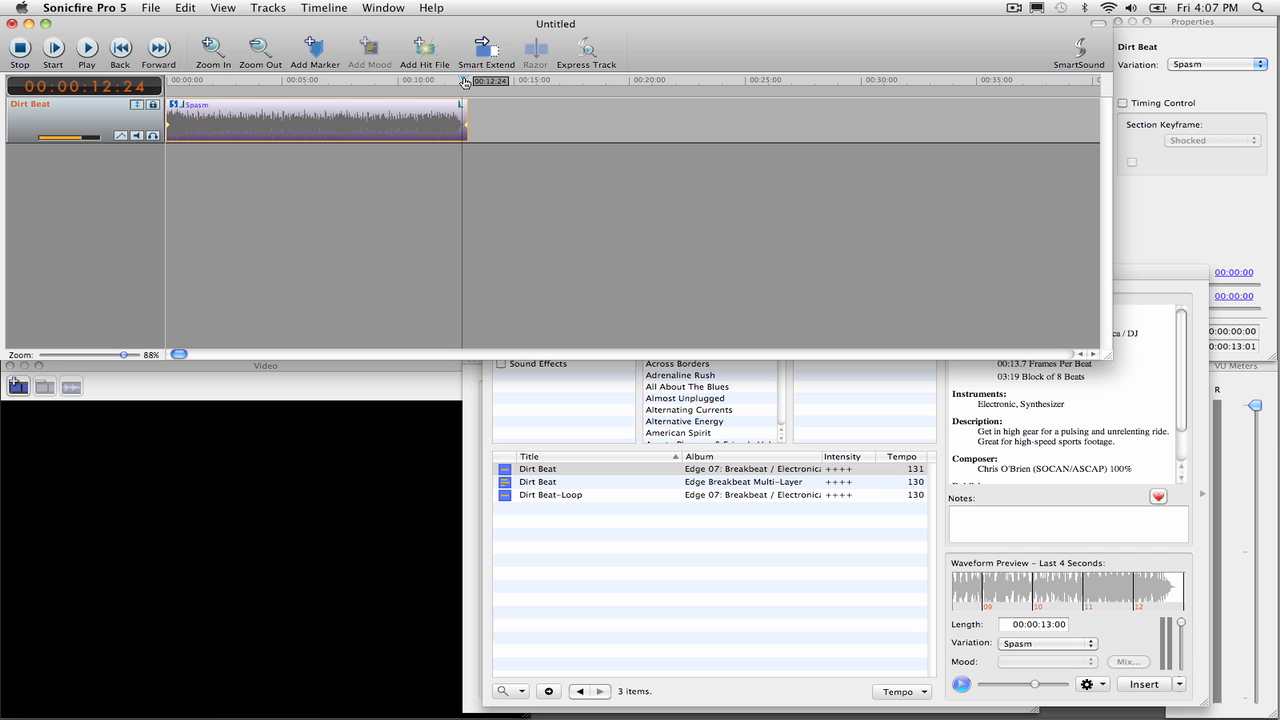
pyautogui.moveTo(464, 82); pyautogui.dragTo(351, 83)
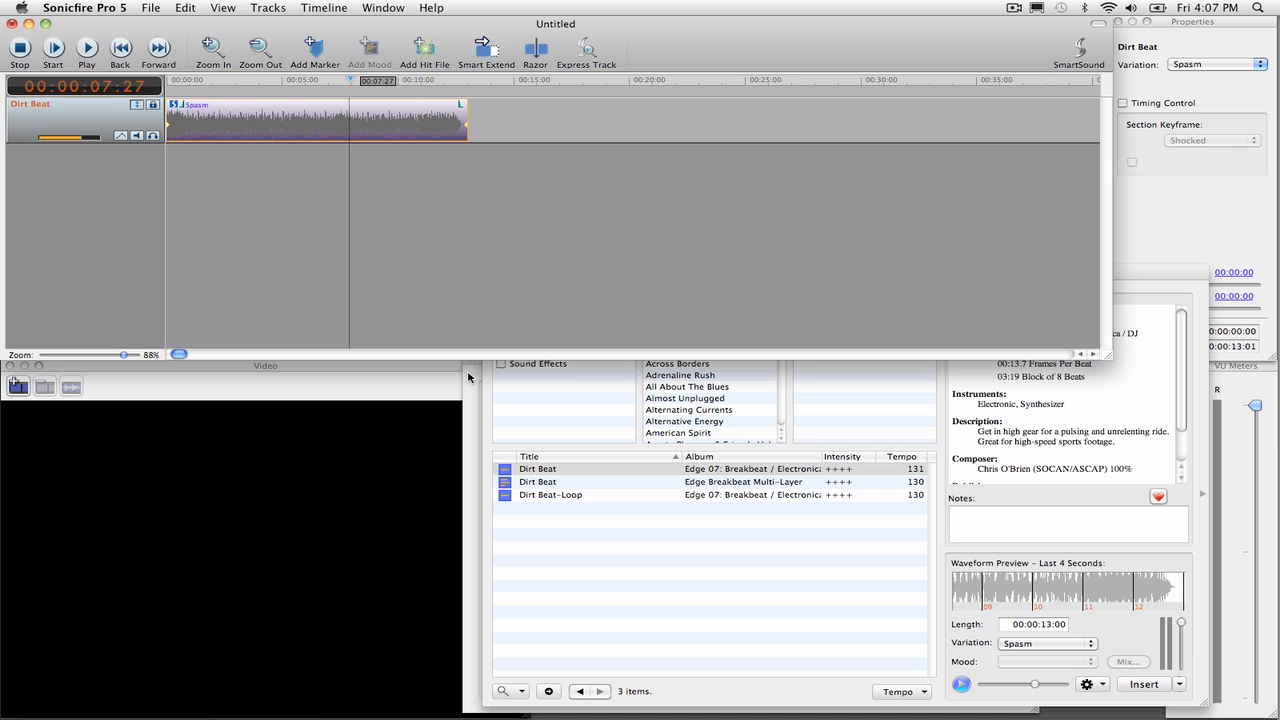
pyautogui.click(116, 62)
# Step: Bring up the Dirt Beat block list and audition individual blocks such as frantic 6 and Mind melt
pyautogui.click(467, 395)
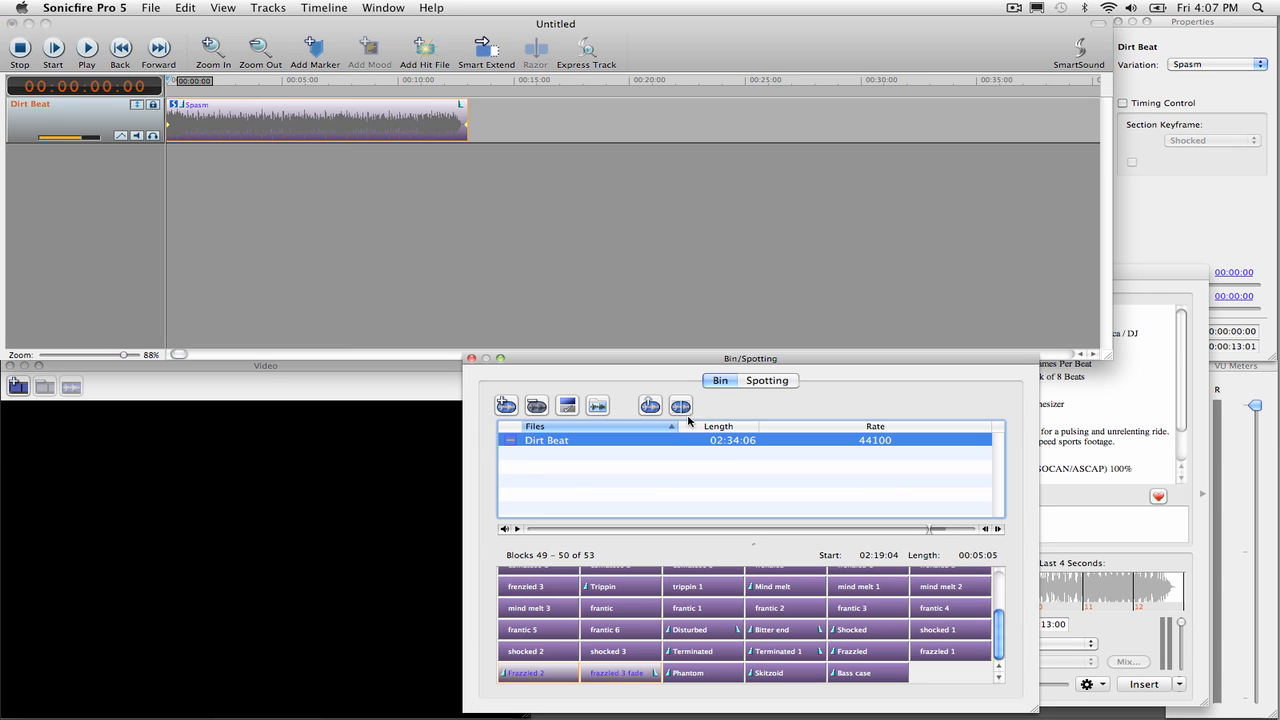
pyautogui.click(617, 624)
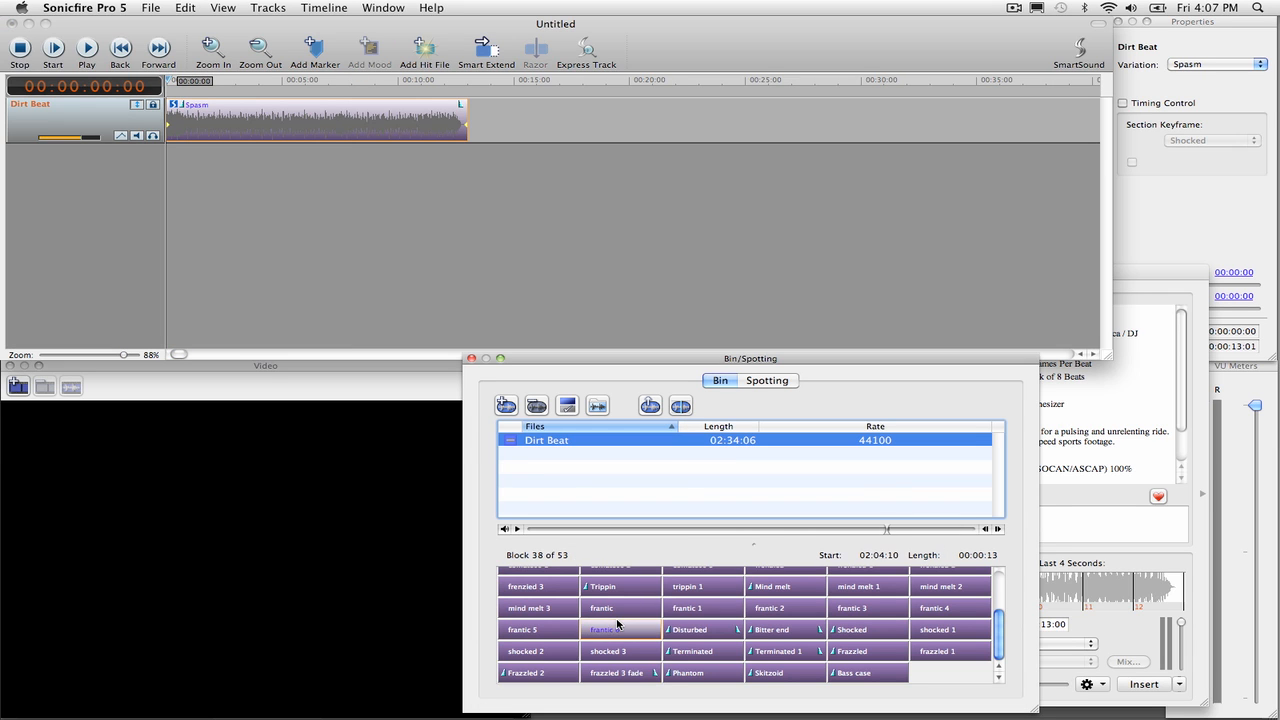
pyautogui.click(724, 591)
pyautogui.click(787, 593)
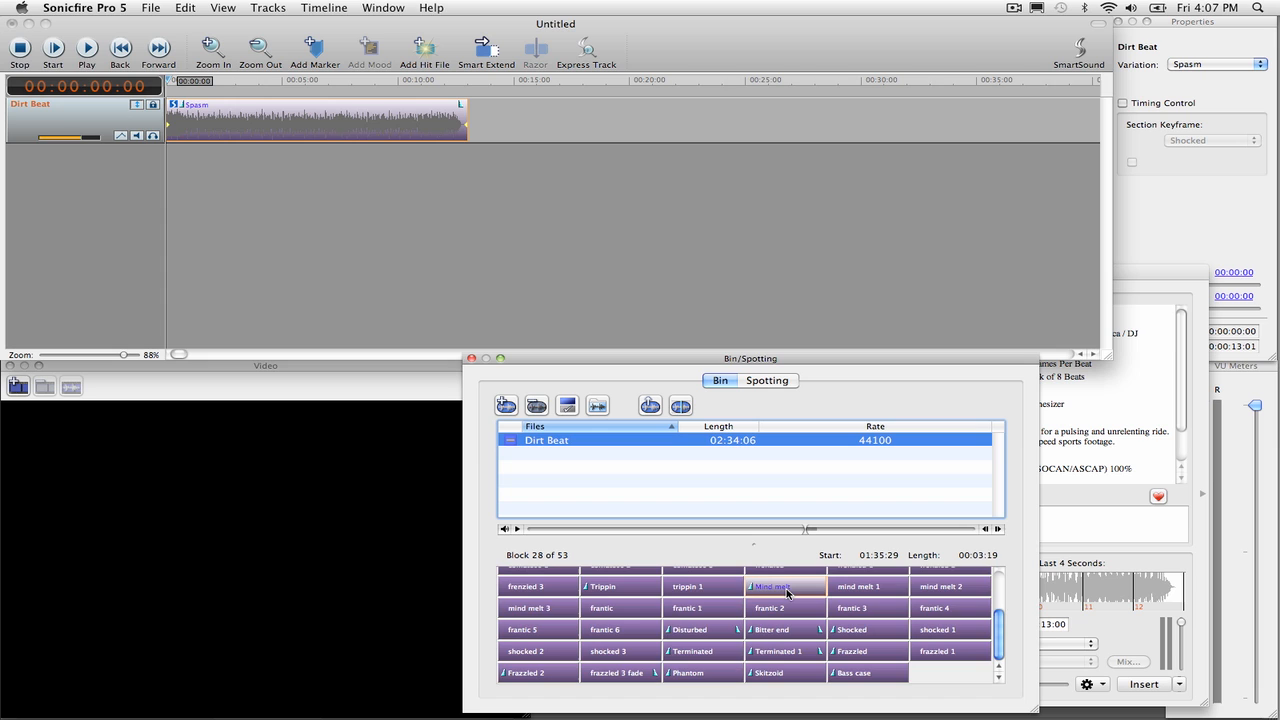
pyautogui.scroll(5, 787, 593)
pyautogui.scroll(-5, 787, 593)
# Step: Place the blocks Shocked through shocked 3 at the start of a new track and mute the original Dirt Beat track
pyautogui.click(872, 632)
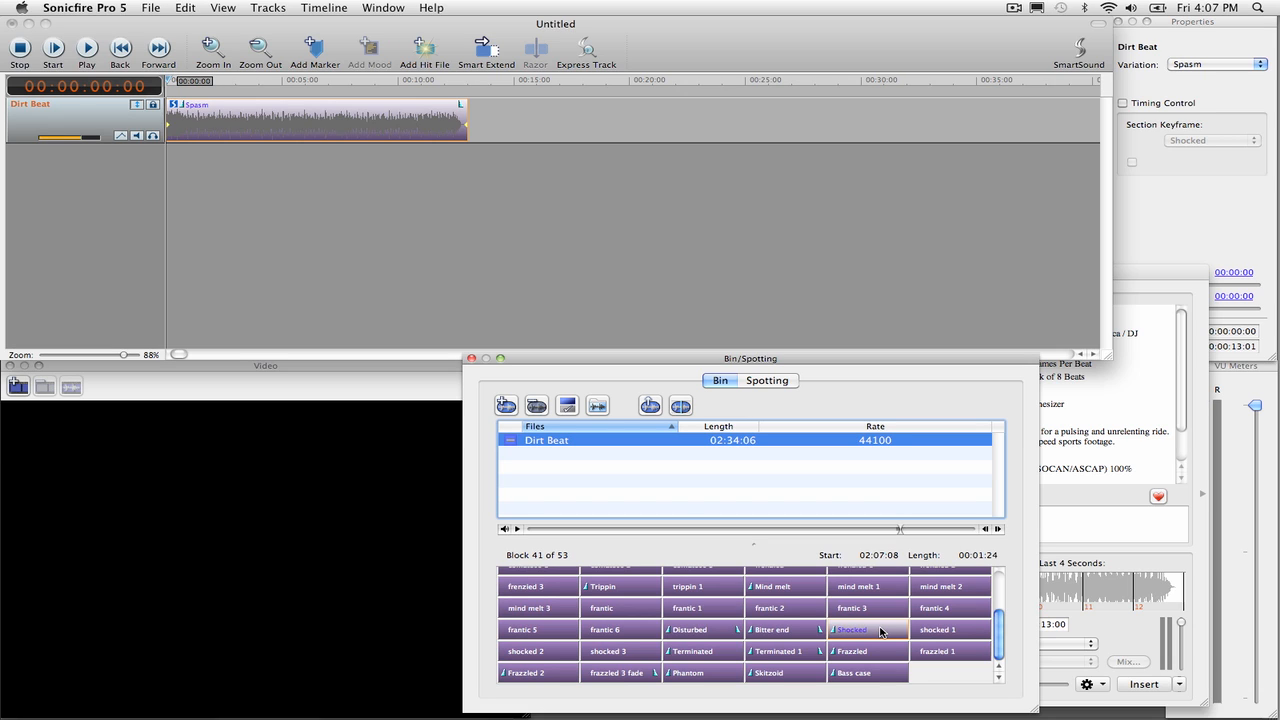
pyautogui.keyDown('shift'); pyautogui.click(623, 651); pyautogui.keyUp('shift')
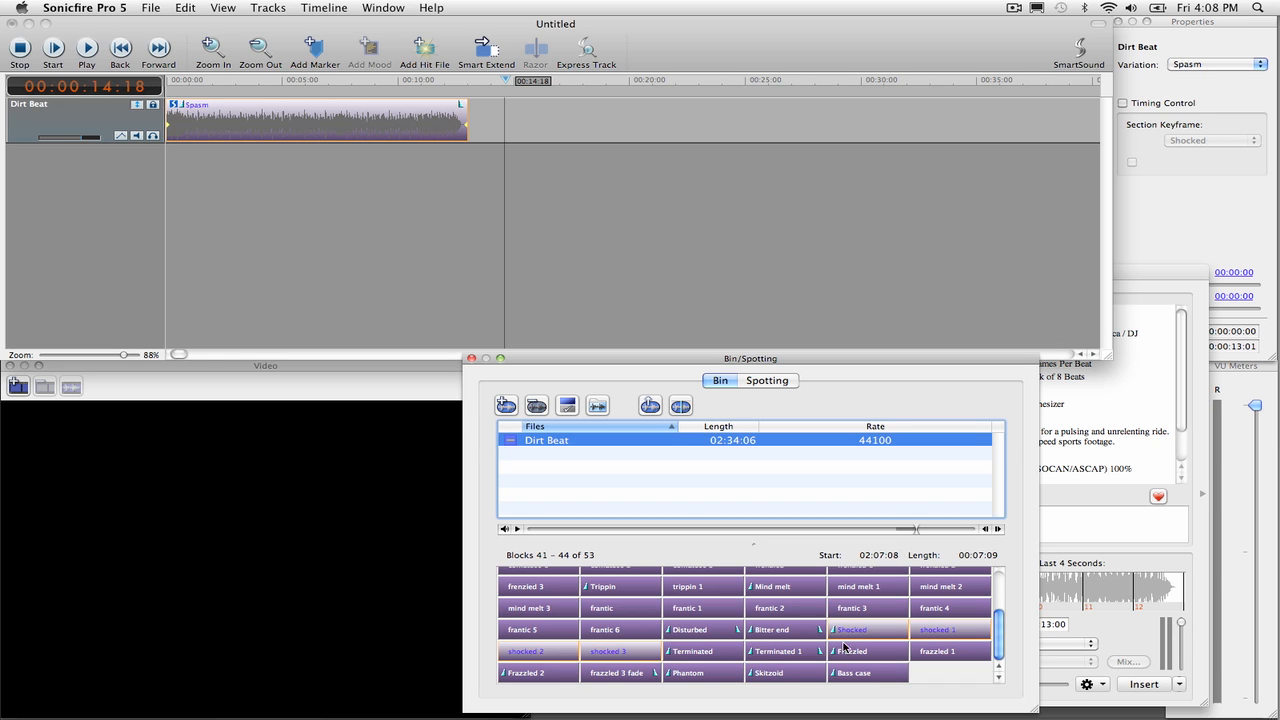
pyautogui.moveTo(864, 631); pyautogui.dragTo(163, 185)
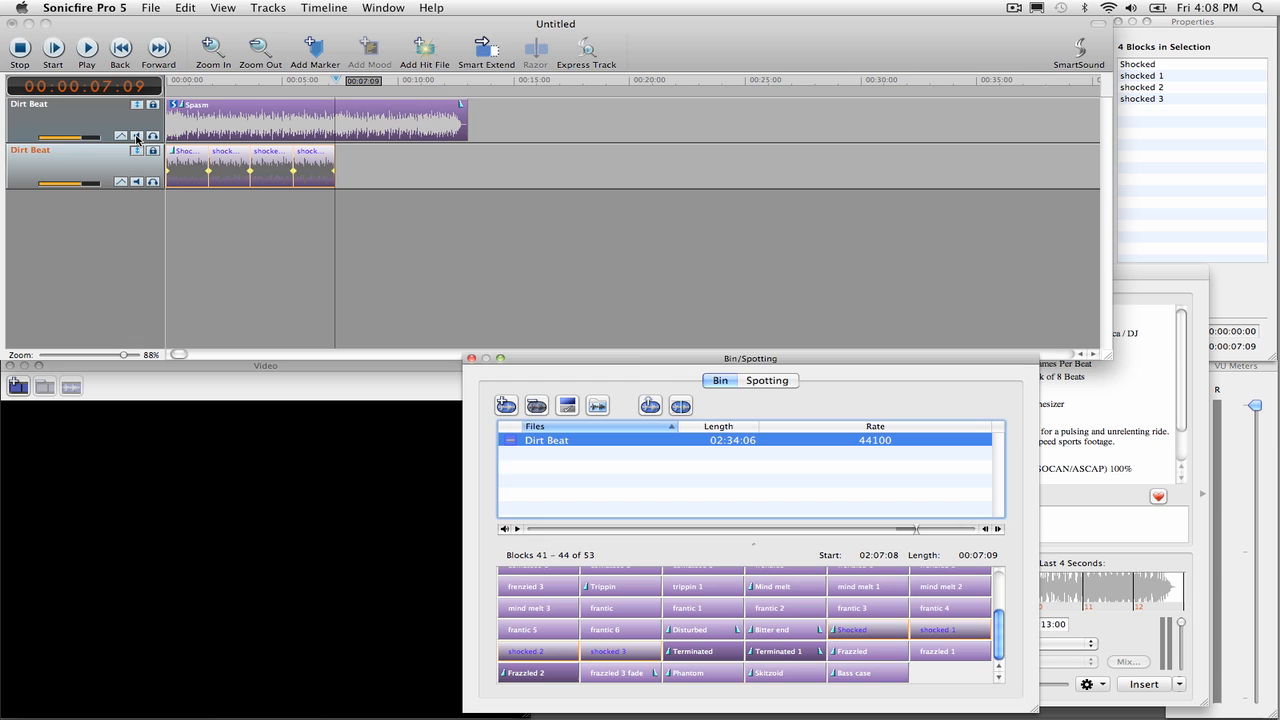
pyautogui.click(137, 137)
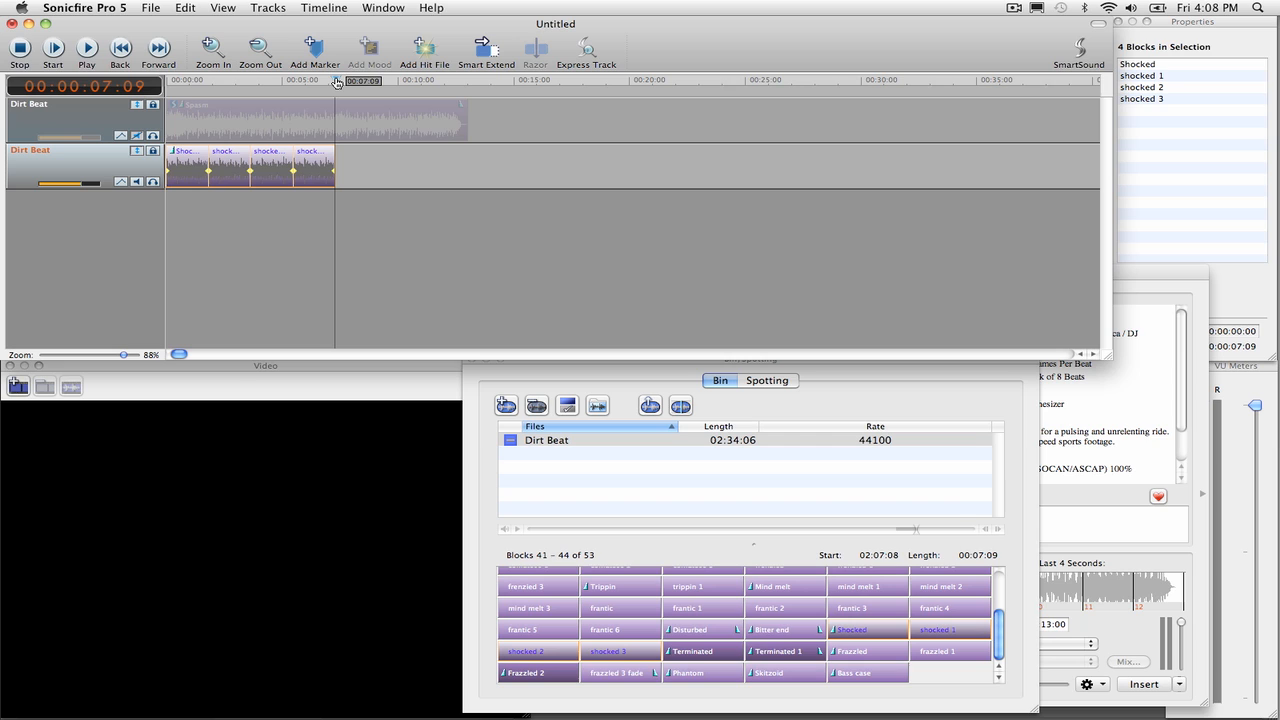
pyautogui.moveTo(337, 82)
pyautogui.mouseDown()
pyautogui.moveTo(400, 84)
pyautogui.moveTo(336, 95)
pyautogui.mouseUp()
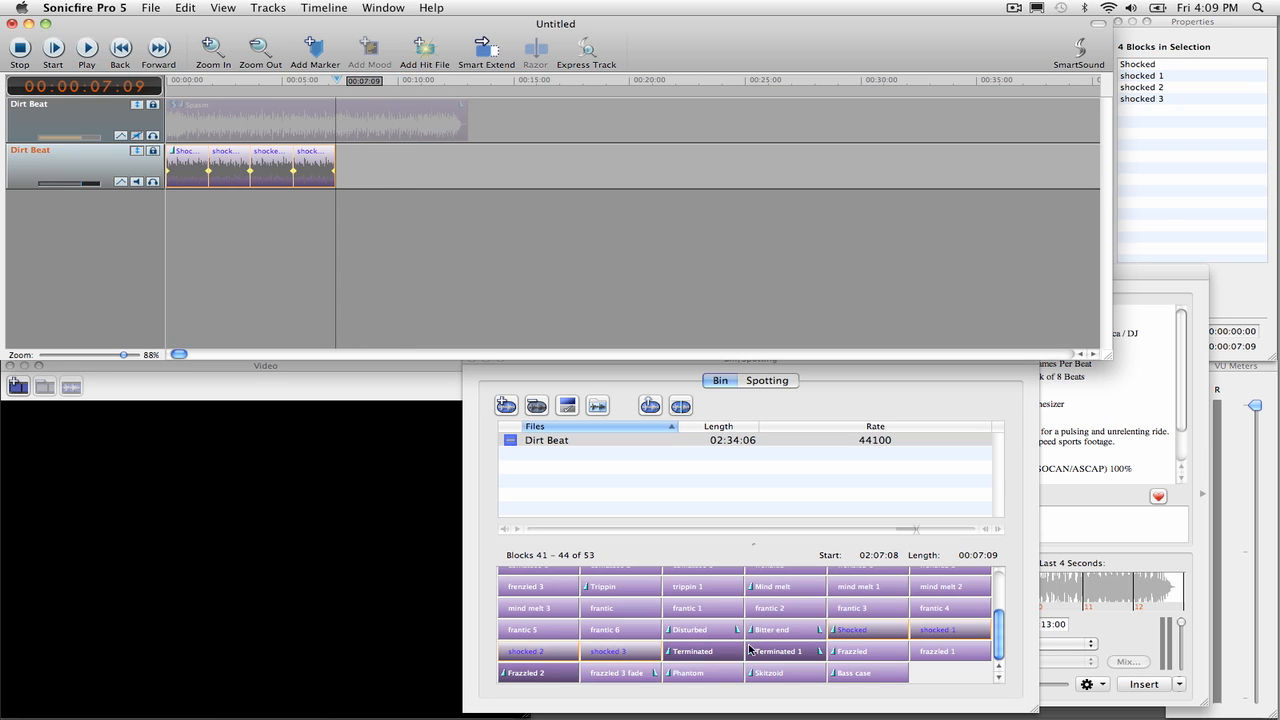
# Step: Audition the Frazzled blocks and append Frazzled 2 and frazzled 3 fade after the Shocked blocks on the second track
pyautogui.click(858, 652)
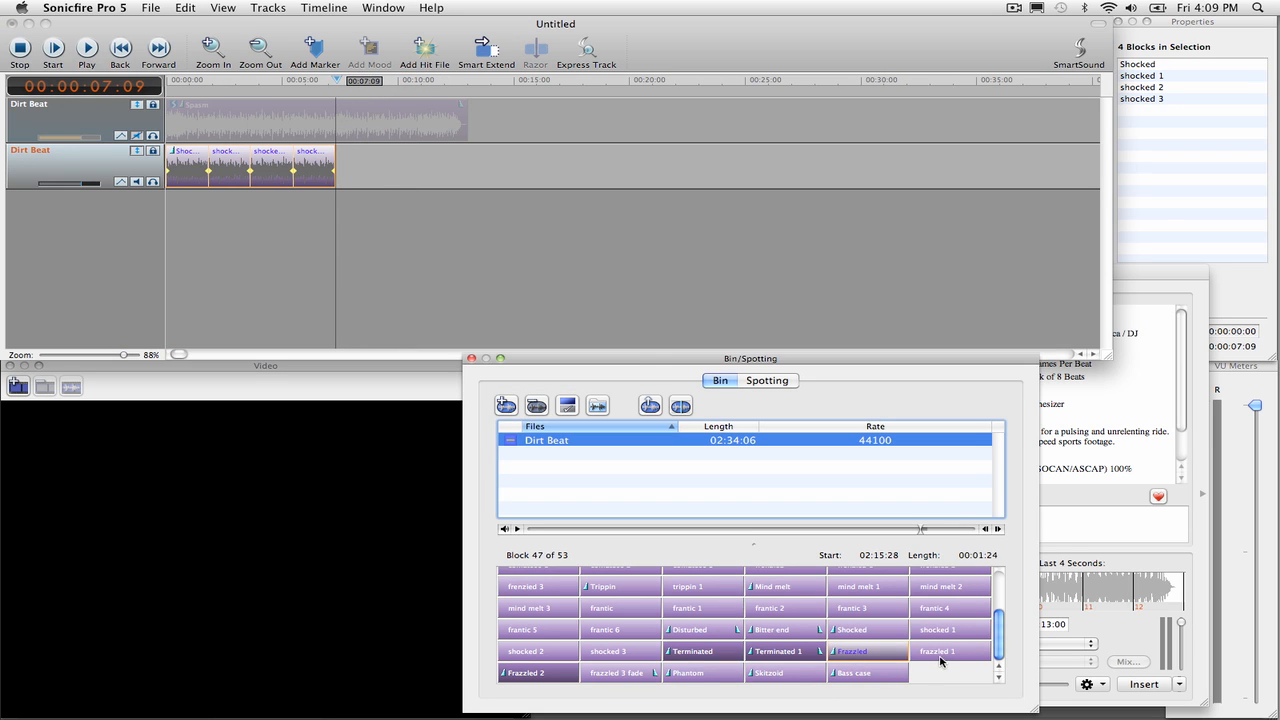
pyautogui.keyDown('shift'); pyautogui.click(624, 677); pyautogui.keyUp('shift')
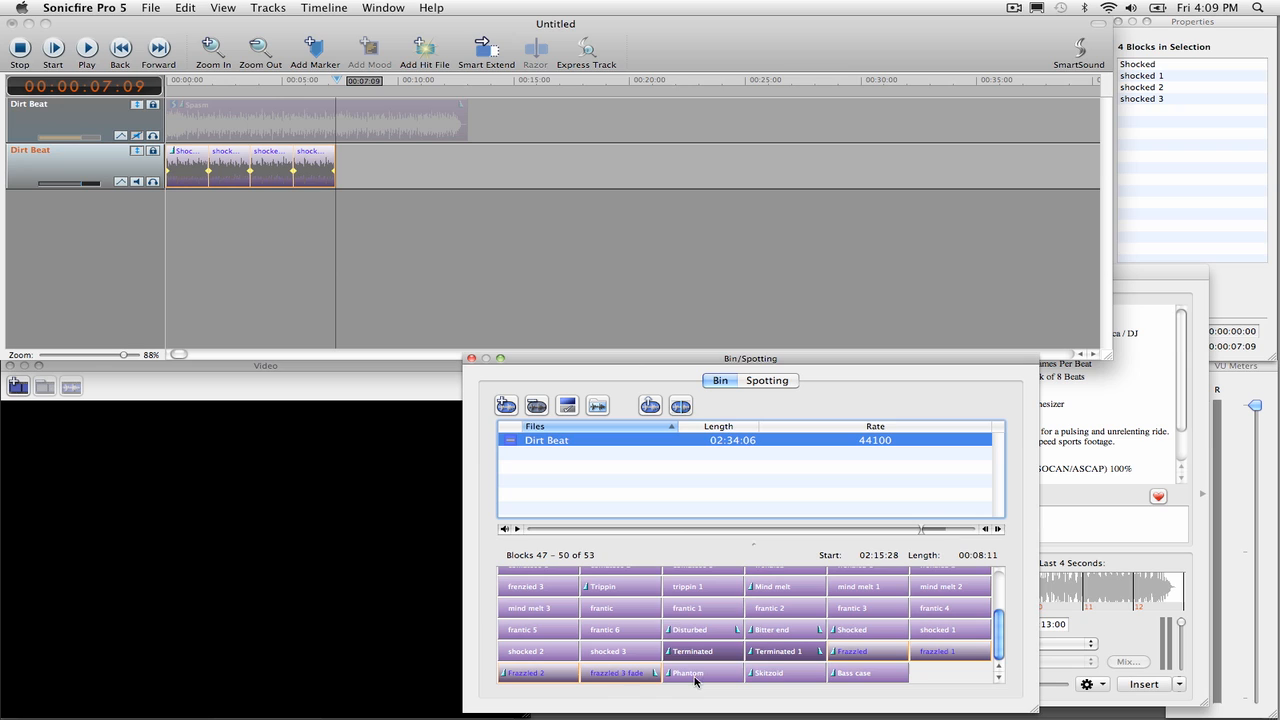
pyautogui.click(540, 674)
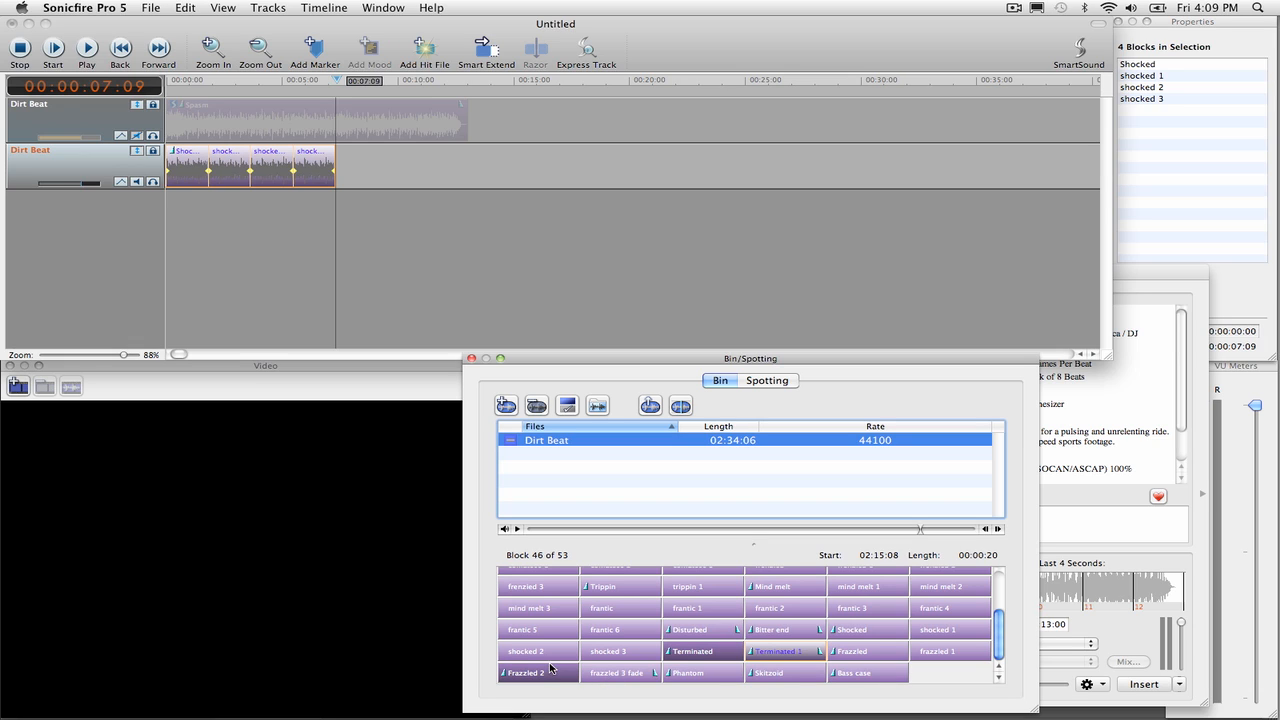
pyautogui.keyDown('shift'); pyautogui.click(607, 678); pyautogui.keyUp('shift')
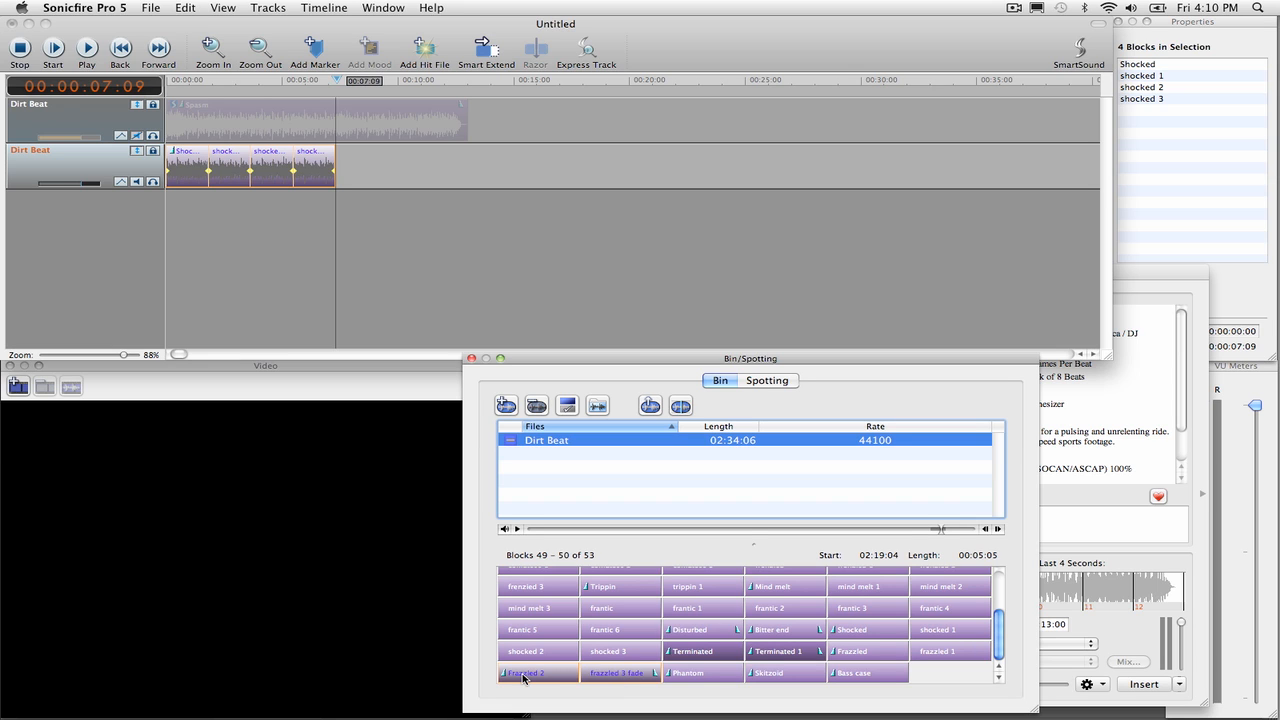
pyautogui.moveTo(523, 678); pyautogui.dragTo(331, 174)
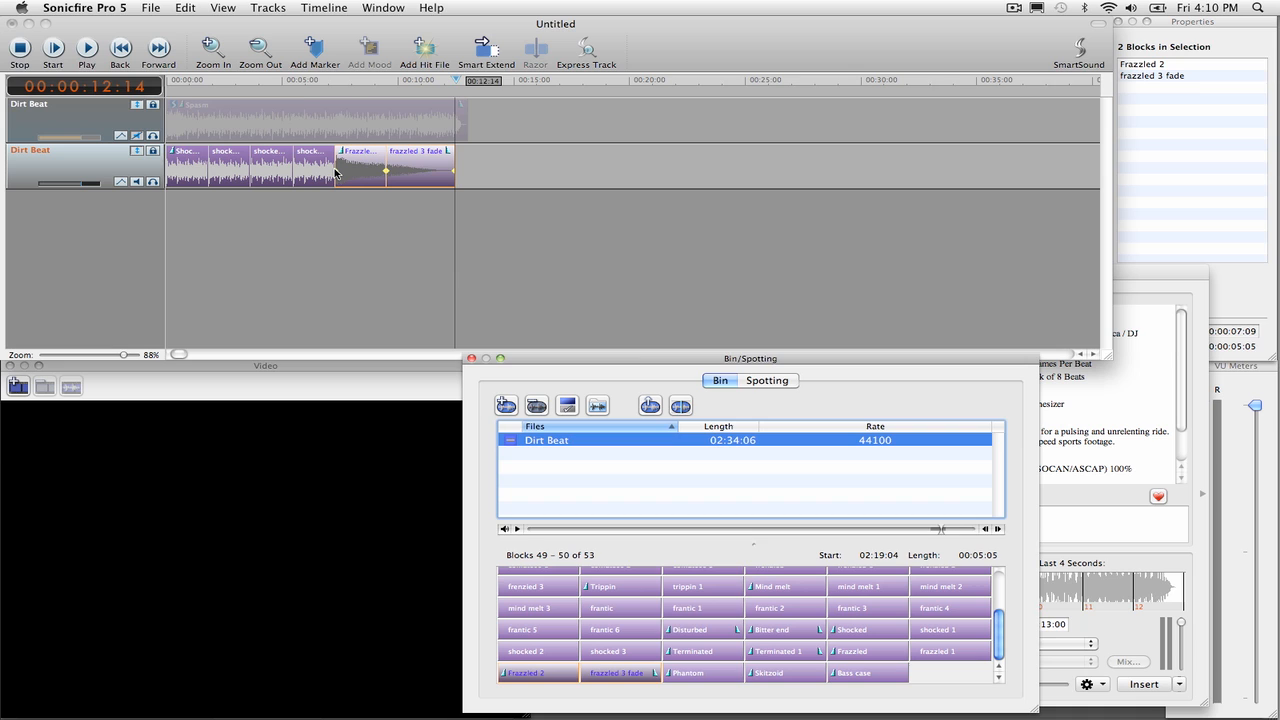
# Step: Play through the block-built track, then mute it and unmute and select the original Dirt Beat track
pyautogui.click(303, 80)
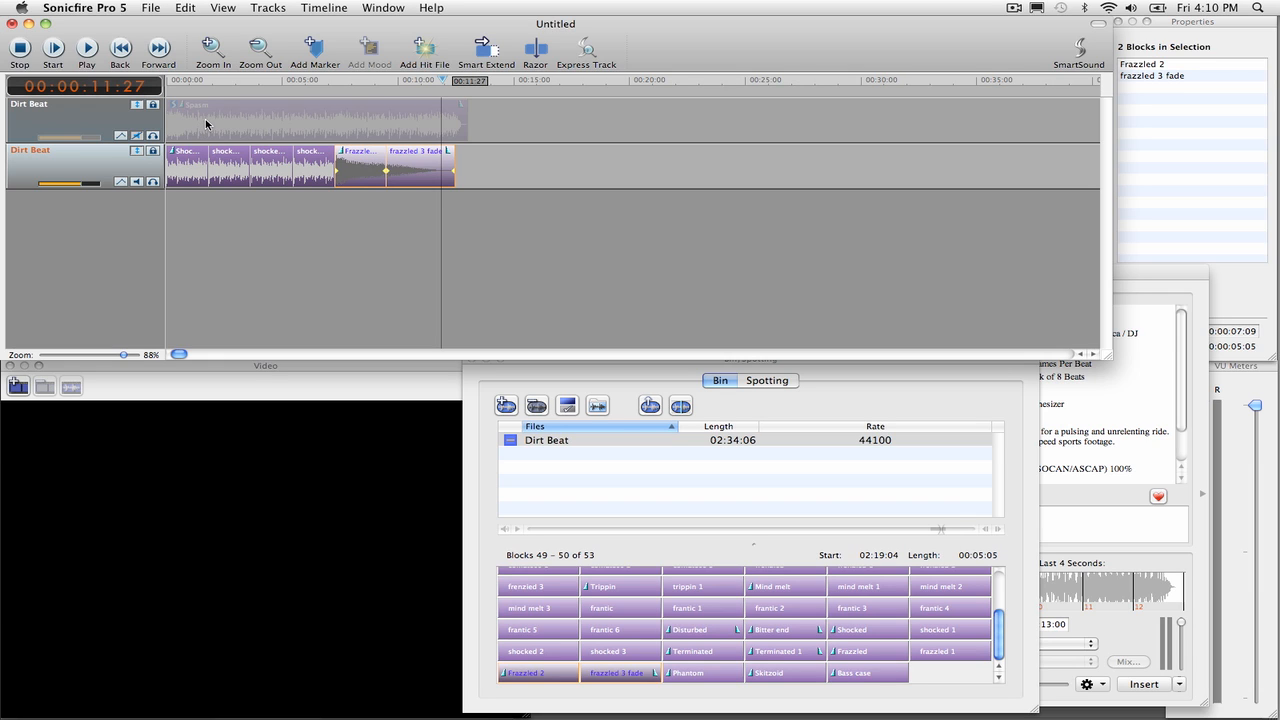
pyautogui.click(137, 182)
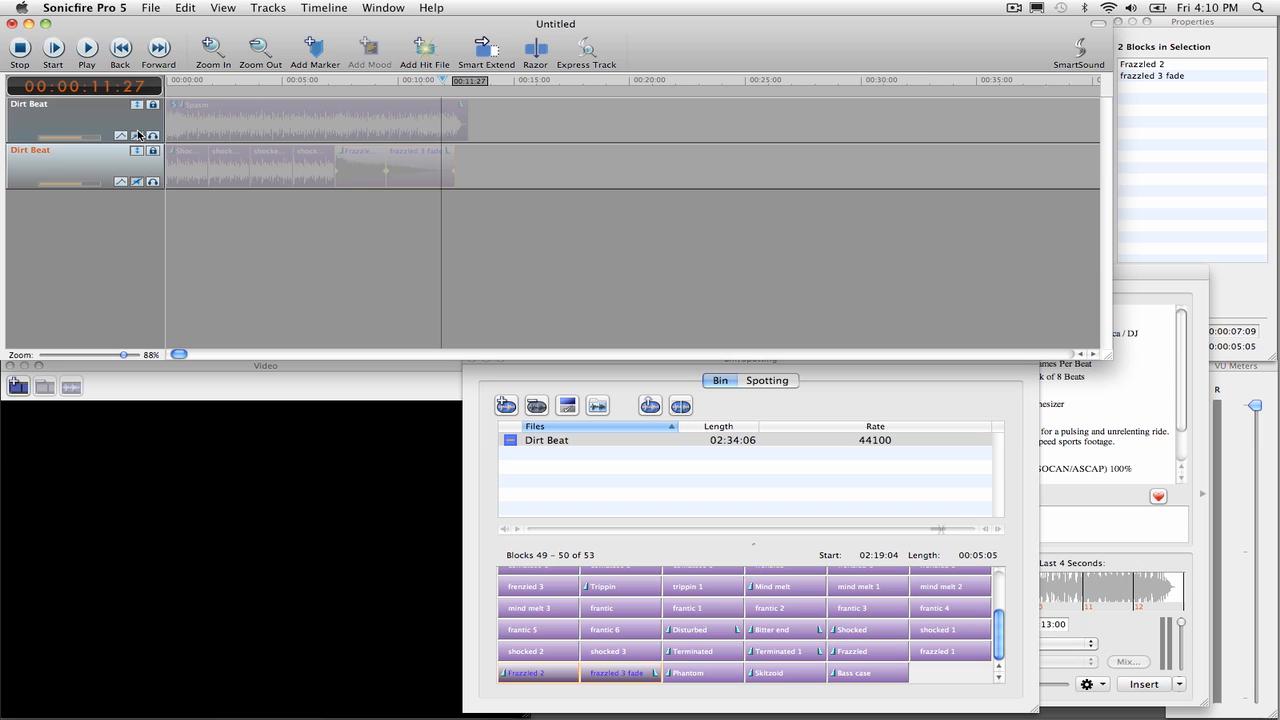
pyautogui.click(137, 136)
pyautogui.click(222, 123)
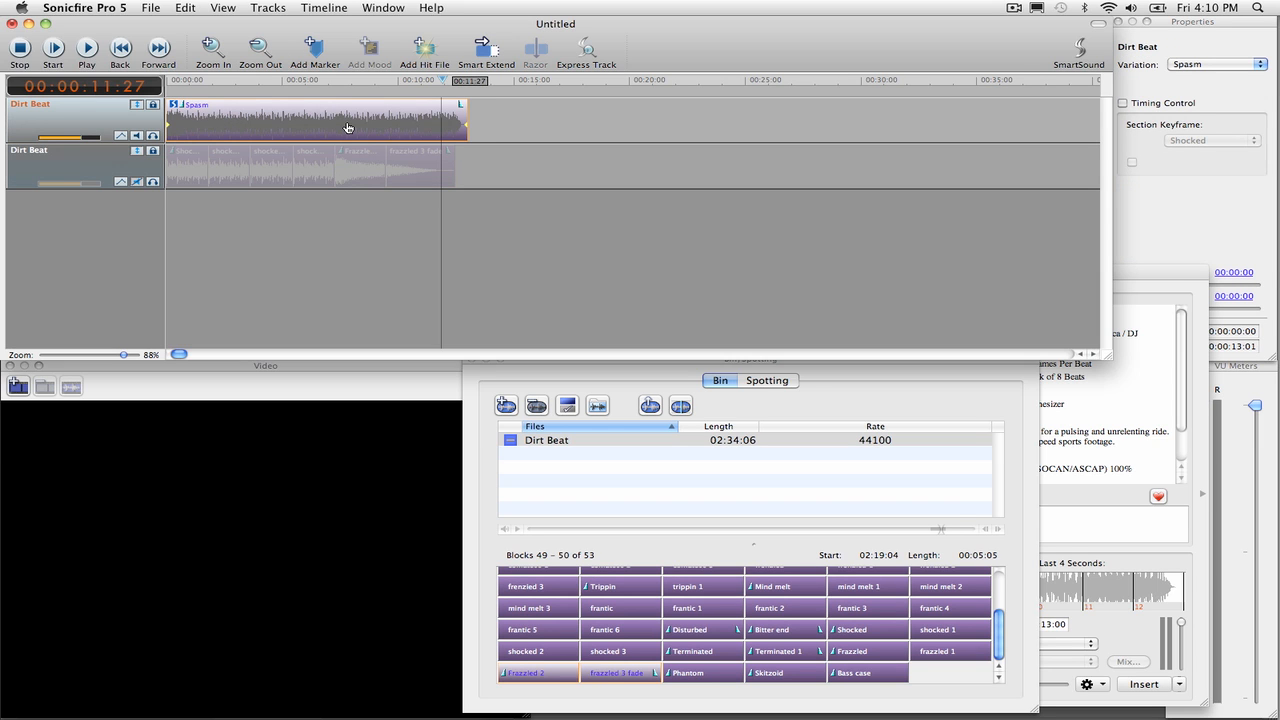
# Step: Enable Timing Control on the original Dirt Beat track and set its first section keyframe to Shocked
pyautogui.click(1123, 104)
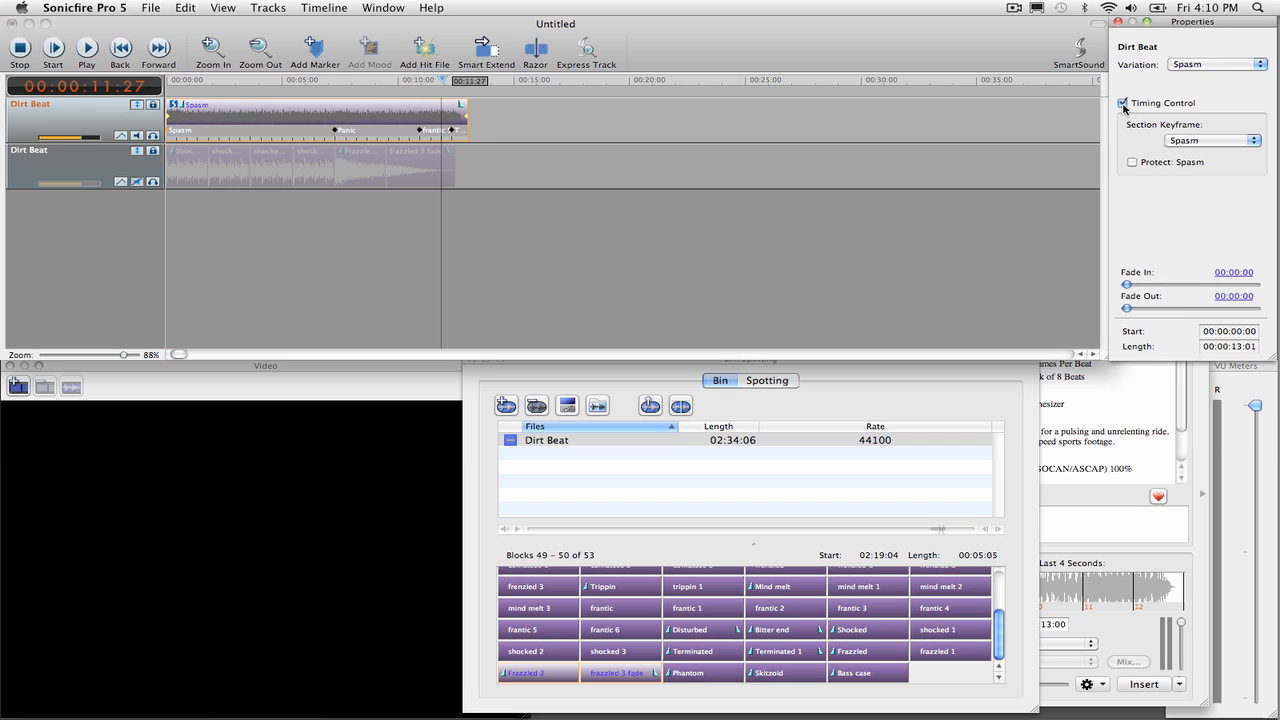
pyautogui.click(1222, 144)
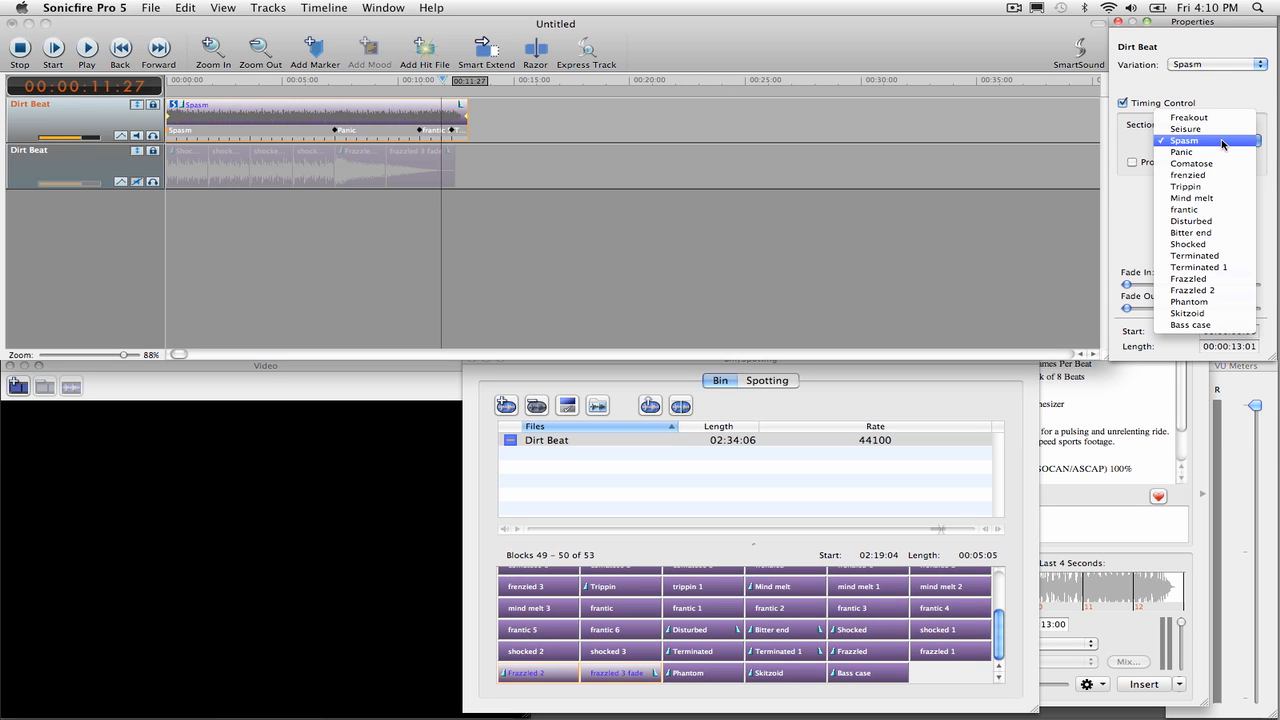
pyautogui.click(1222, 246)
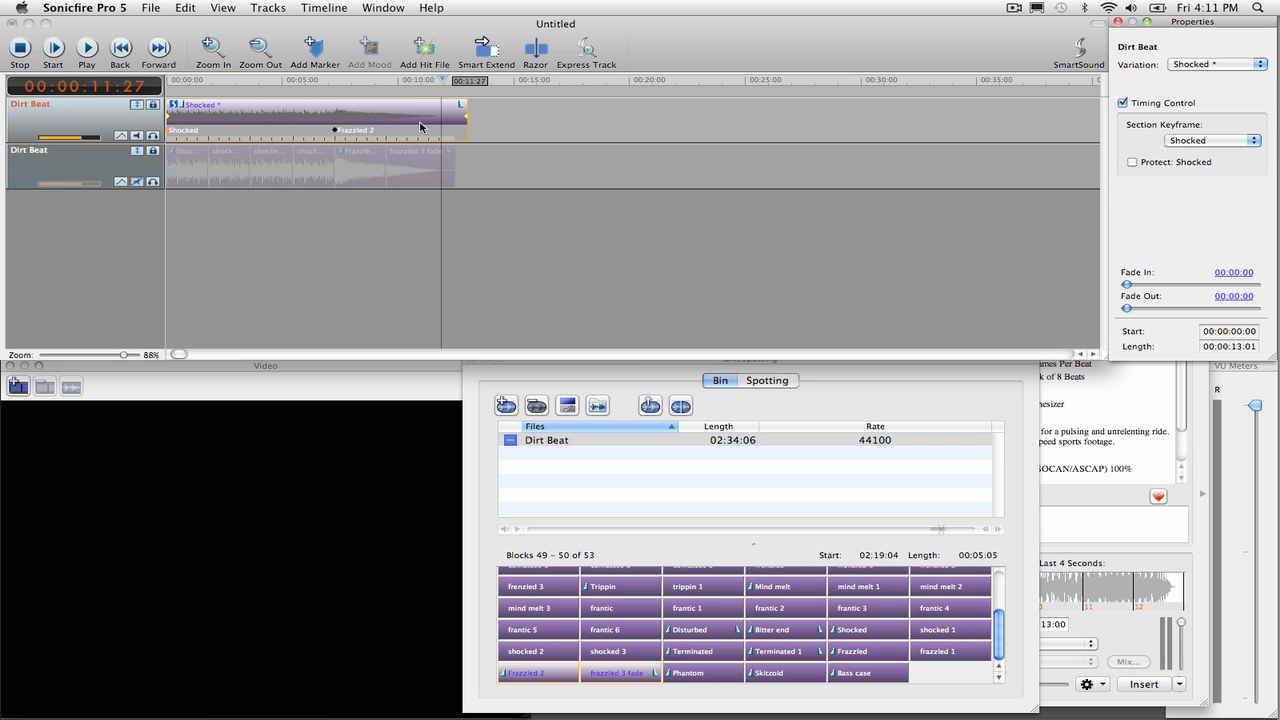
# Step: Play the revised Dirt Beat track from the beginning to review it
pyautogui.click(262, 85)
pyautogui.moveTo(262, 85); pyautogui.dragTo(150, 68)
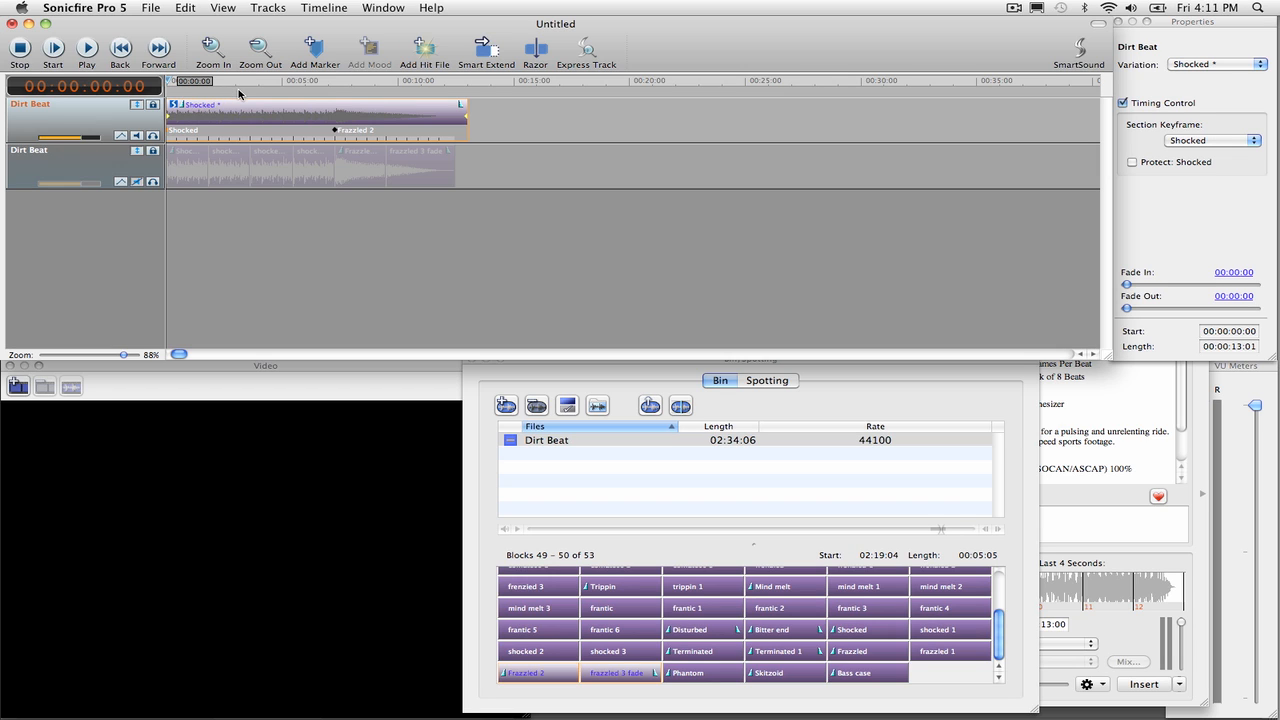
pyautogui.press('space')
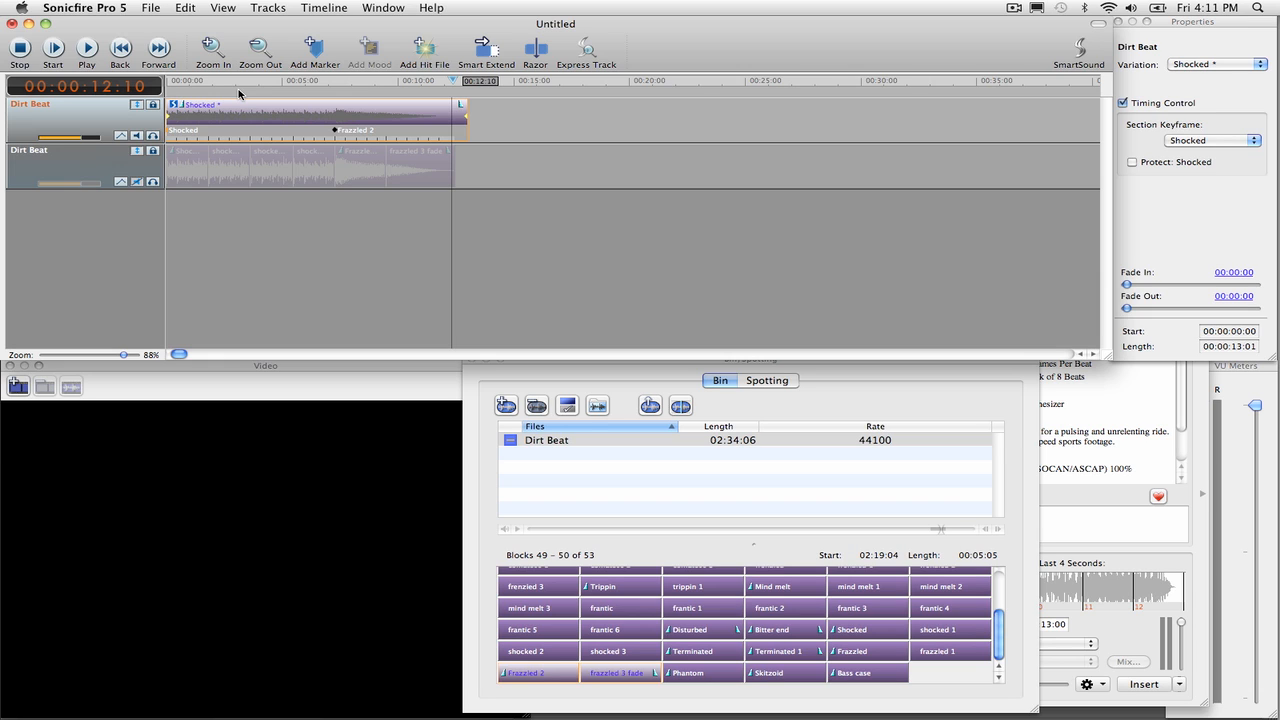
# Step: Export the complete soundtrack as an AIFF to the Bride Wars folder, adding 2 to the file name Dirt Beat
pyautogui.click(152, 9)
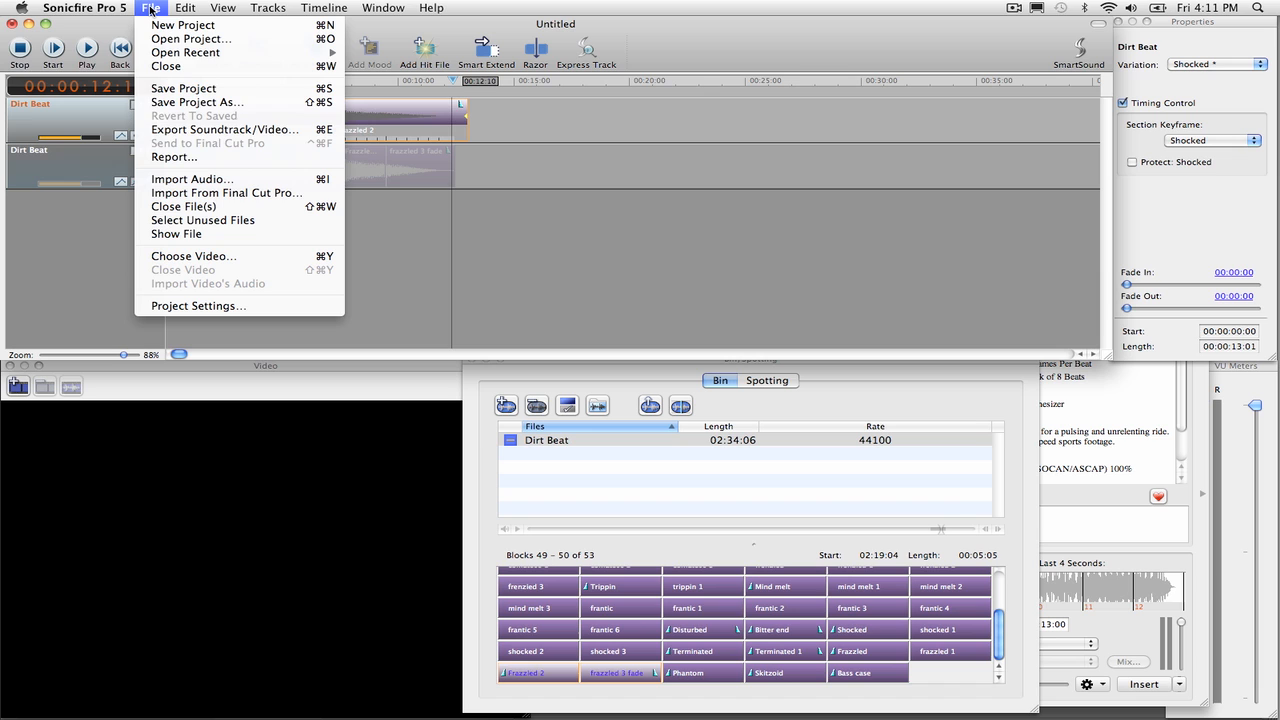
pyautogui.click(196, 129)
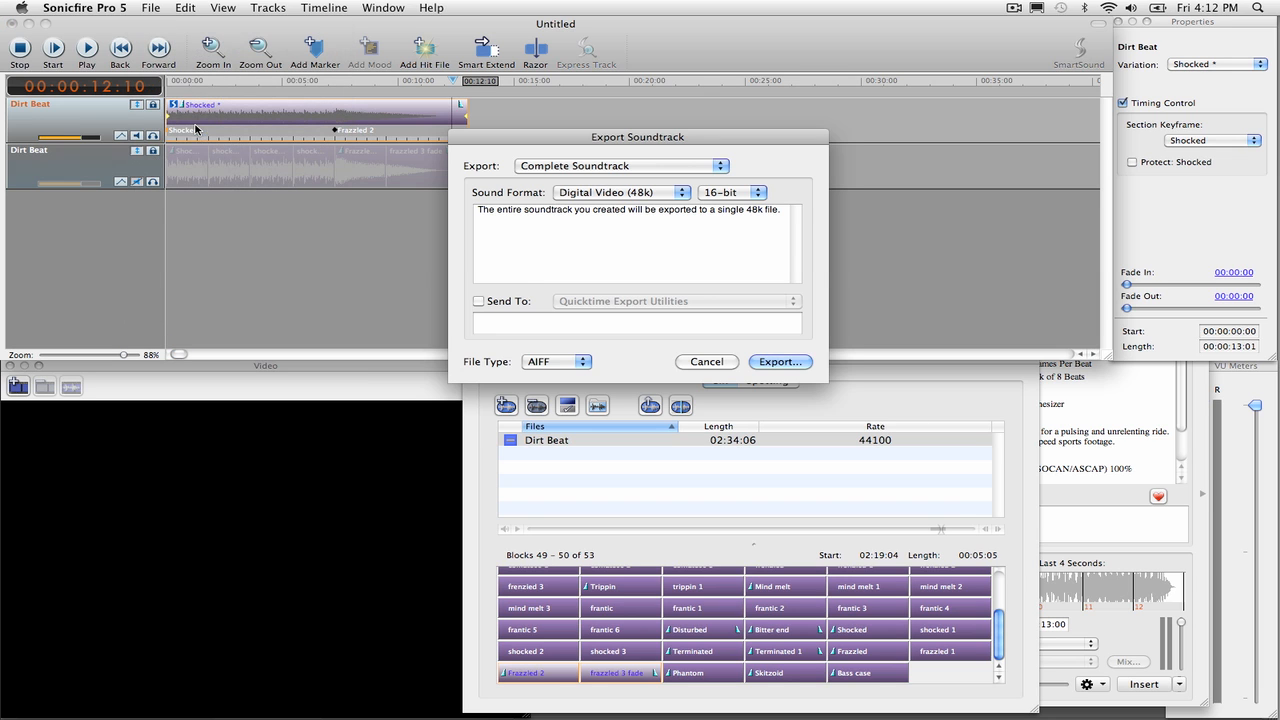
pyautogui.click(784, 364)
pyautogui.click(495, 300)
pyautogui.click(637, 228)
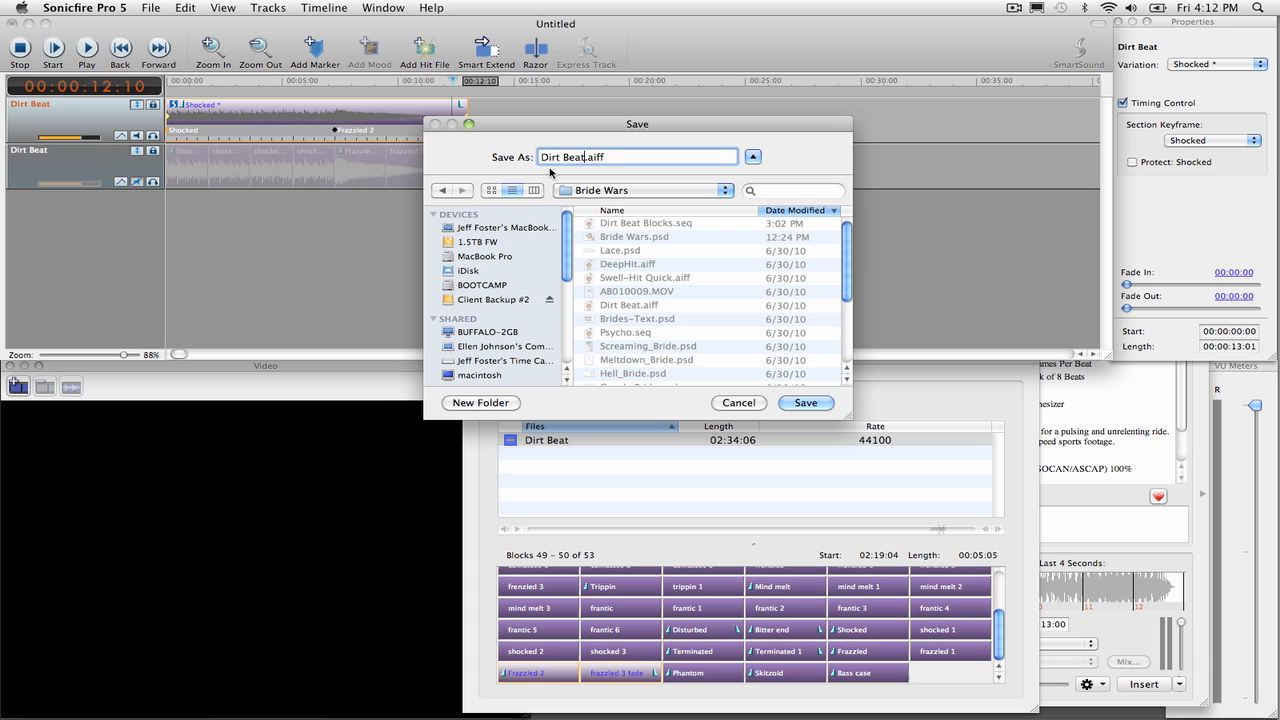
pyautogui.write('2')
pyautogui.press('Return')
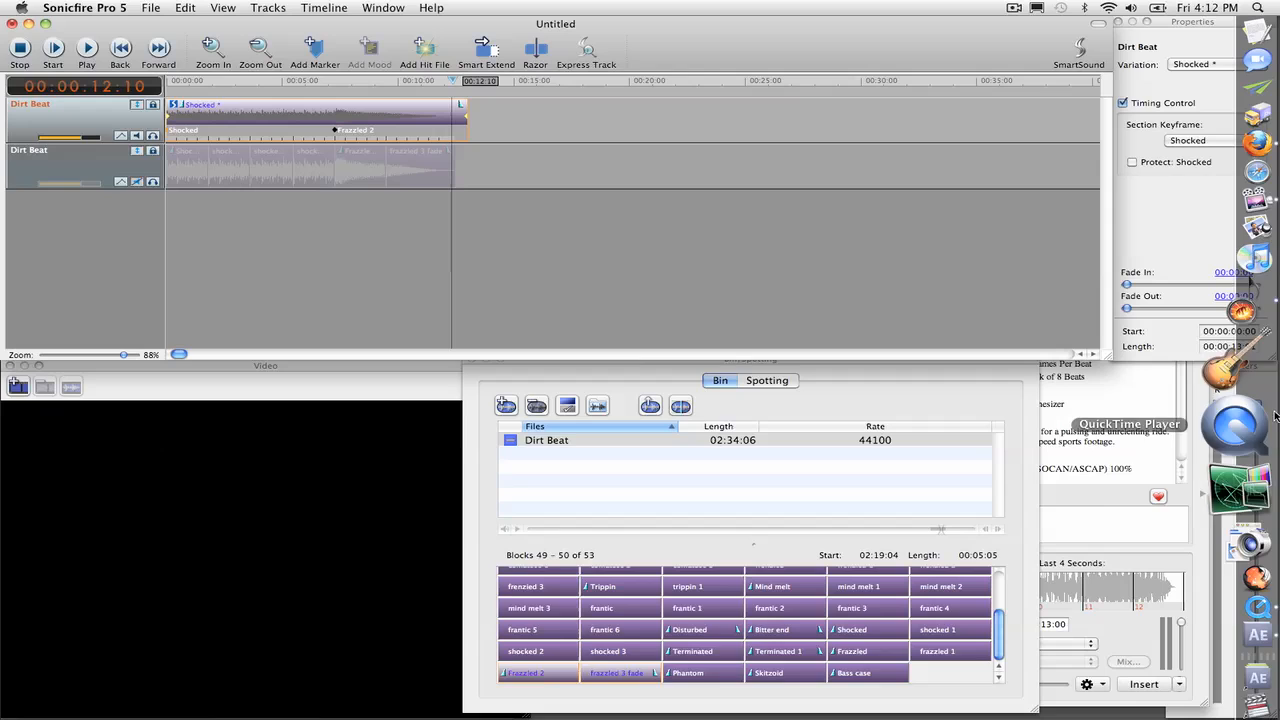
# Step: Switch to After Effects and import Dirt Beat 2.aiff into the Bride Wars Bumper project
pyautogui.click(1238, 567)
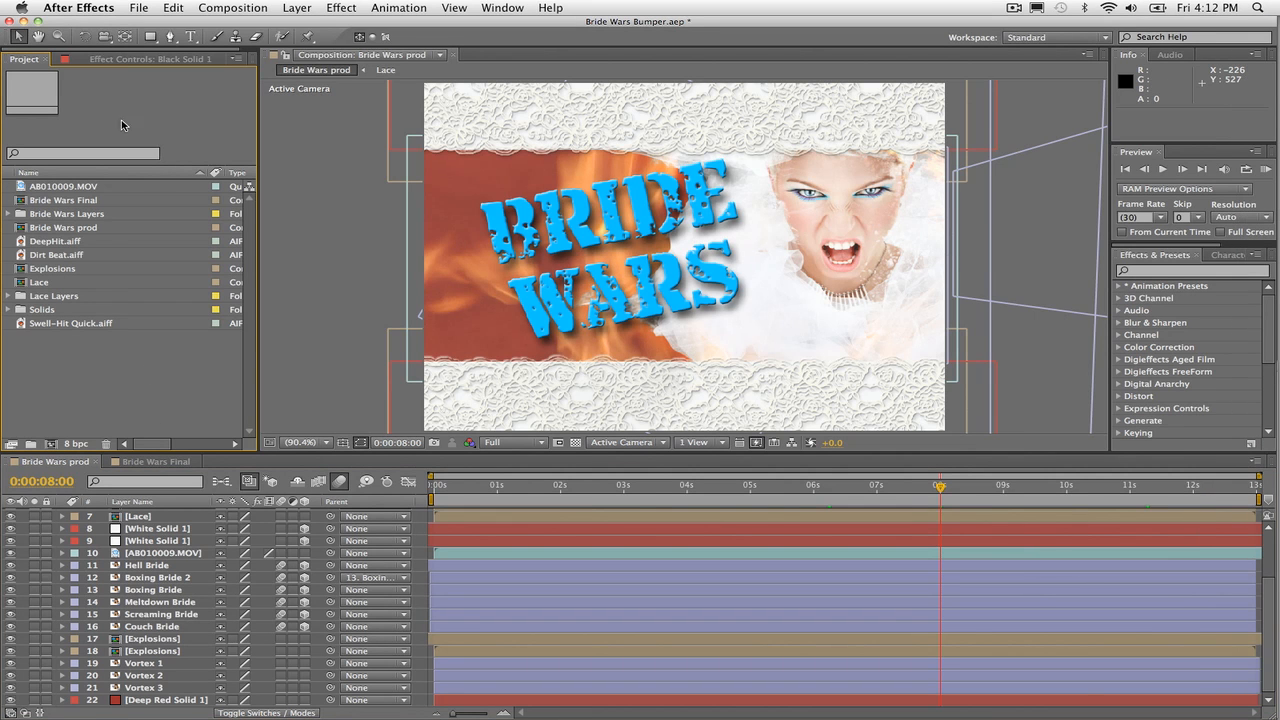
pyautogui.click(138, 7)
pyautogui.moveTo(200, 214)
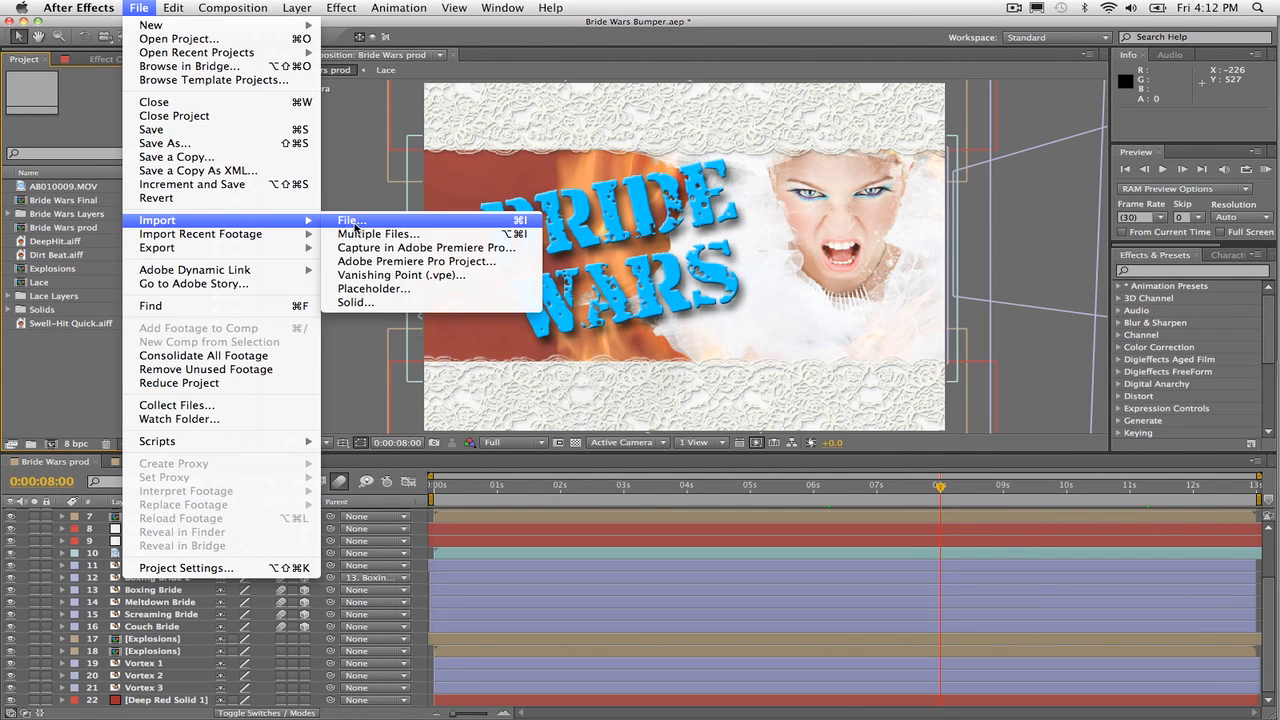
pyautogui.click(430, 216)
pyautogui.click(526, 166)
pyautogui.click(890, 448)
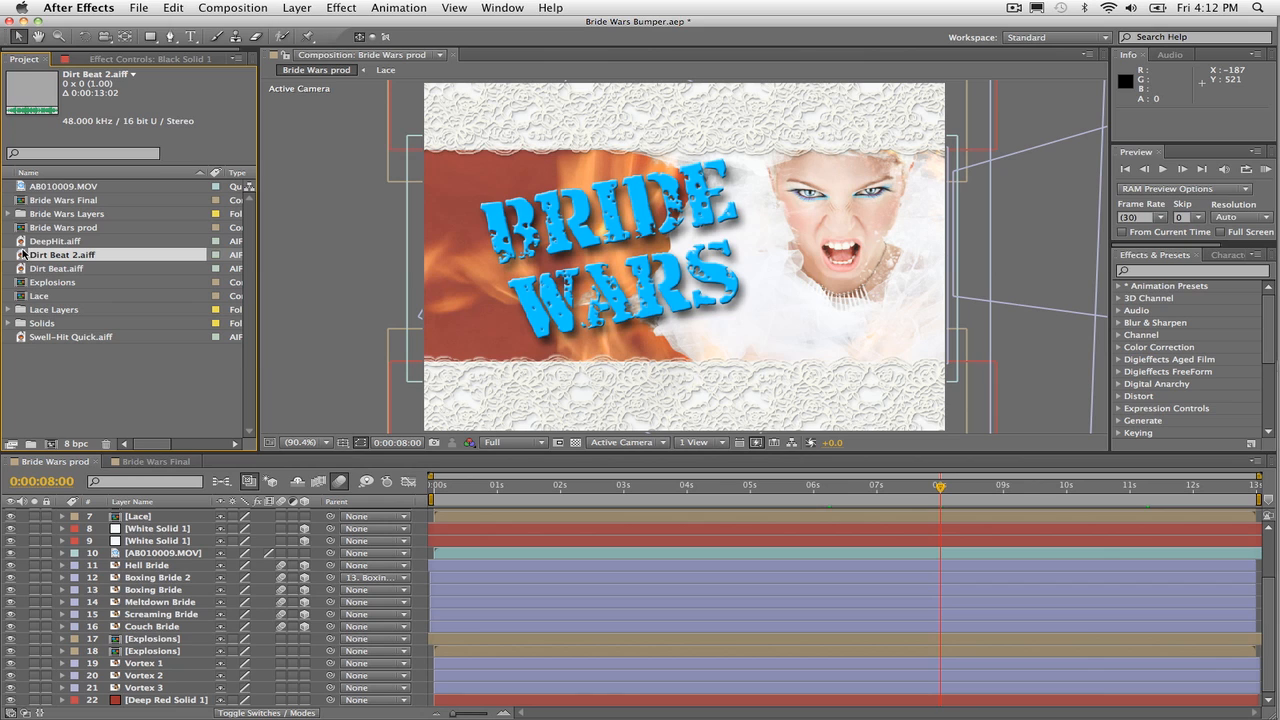
# Step: Add Dirt Beat 2.aiff beneath all layers of the Bride Wars prod composition and move the current time to the beginning
pyautogui.moveTo(22, 257); pyautogui.dragTo(68, 706)
pyautogui.click(444, 486)
pyautogui.moveTo(444, 486); pyautogui.dragTo(432, 492)
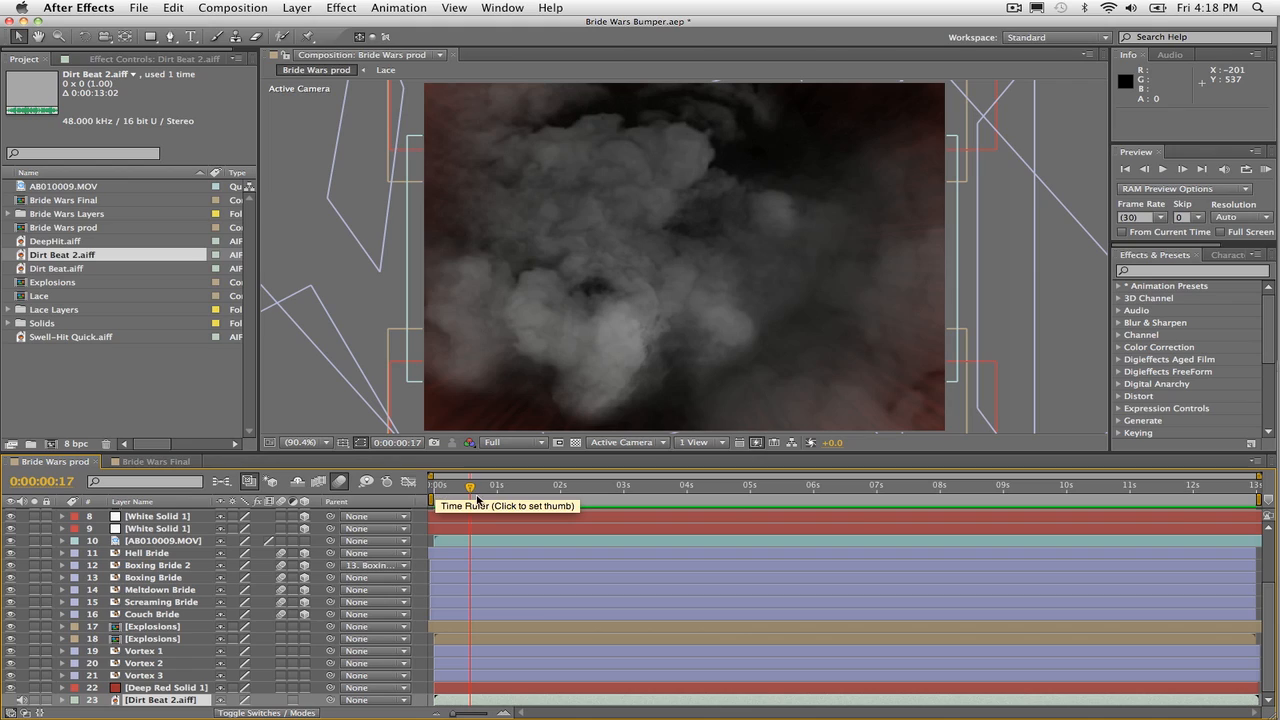
# Step: Scrub through the soundtrack and shift the bride photo layers earlier in staggered order, ending Couch Bride at 0:00:08:10
pyautogui.moveTo(472, 488); pyautogui.dragTo(750, 512)
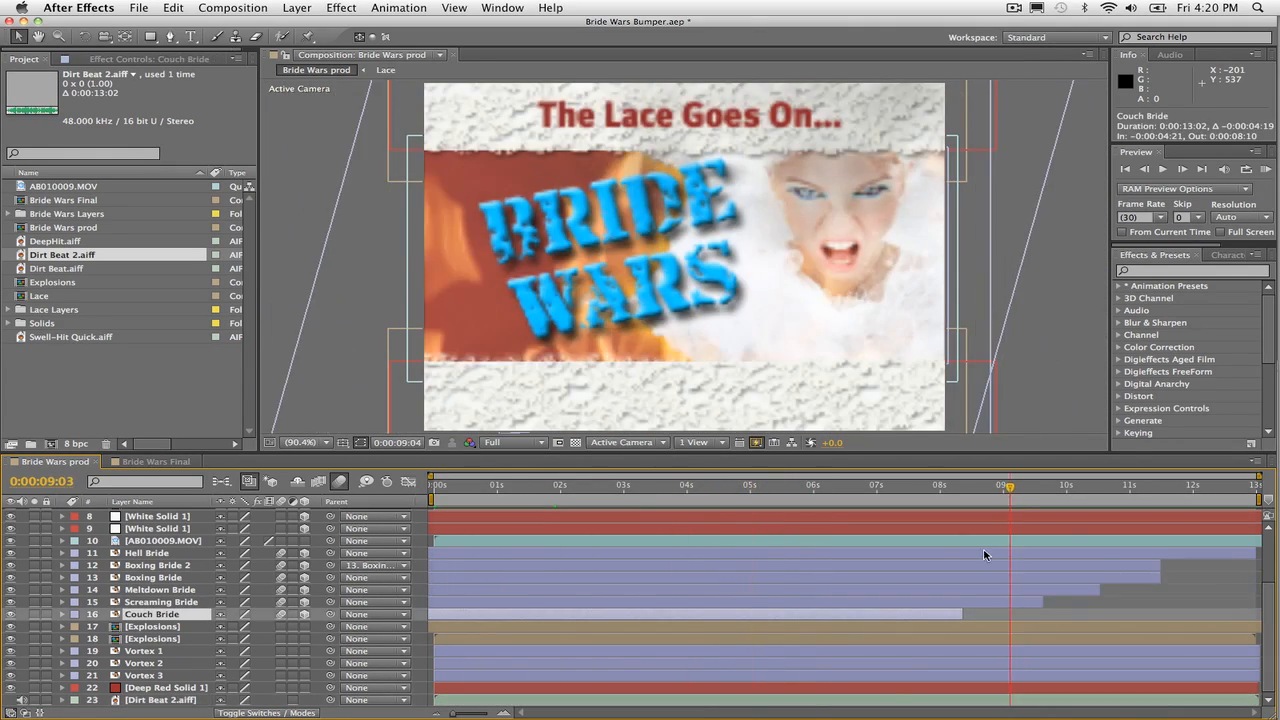
pyautogui.moveTo(1005, 549); pyautogui.dragTo(881, 490)
pyautogui.moveTo(827, 506); pyautogui.dragTo(941, 495)
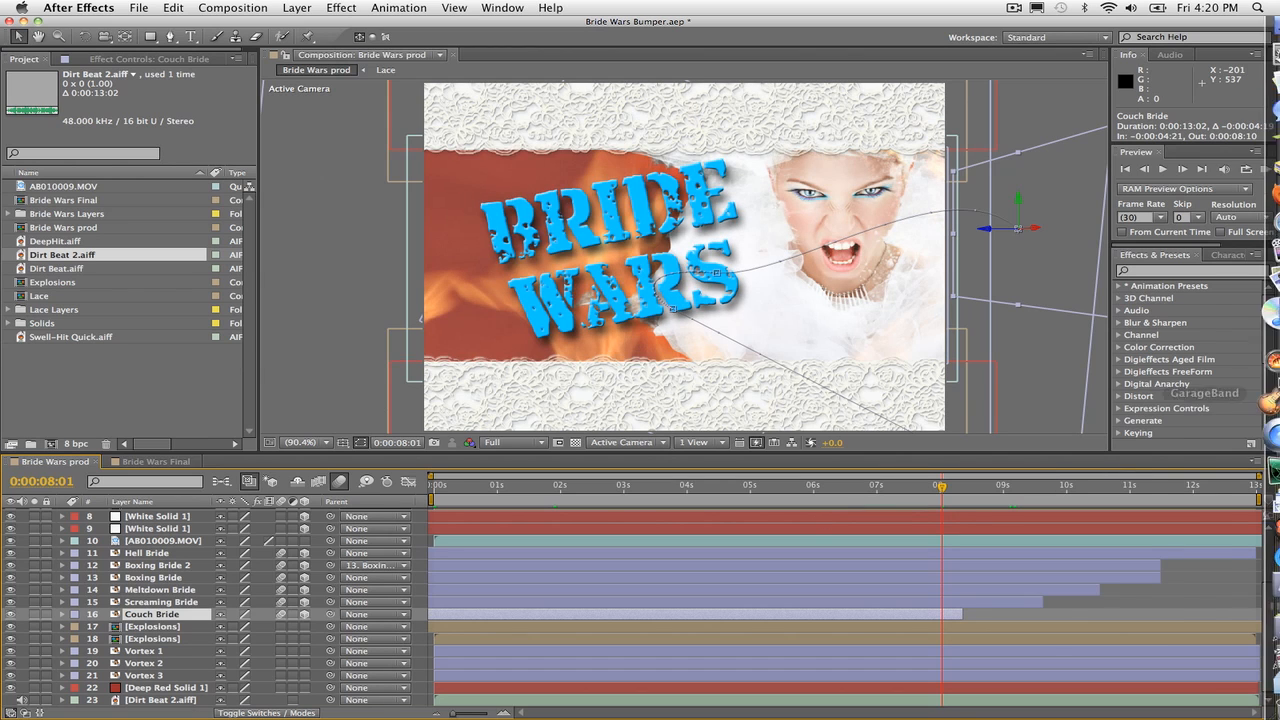
# Step: Switch to Sonicfire Pro, start a new project and add a hit file to its track
pyautogui.click(1254, 372)
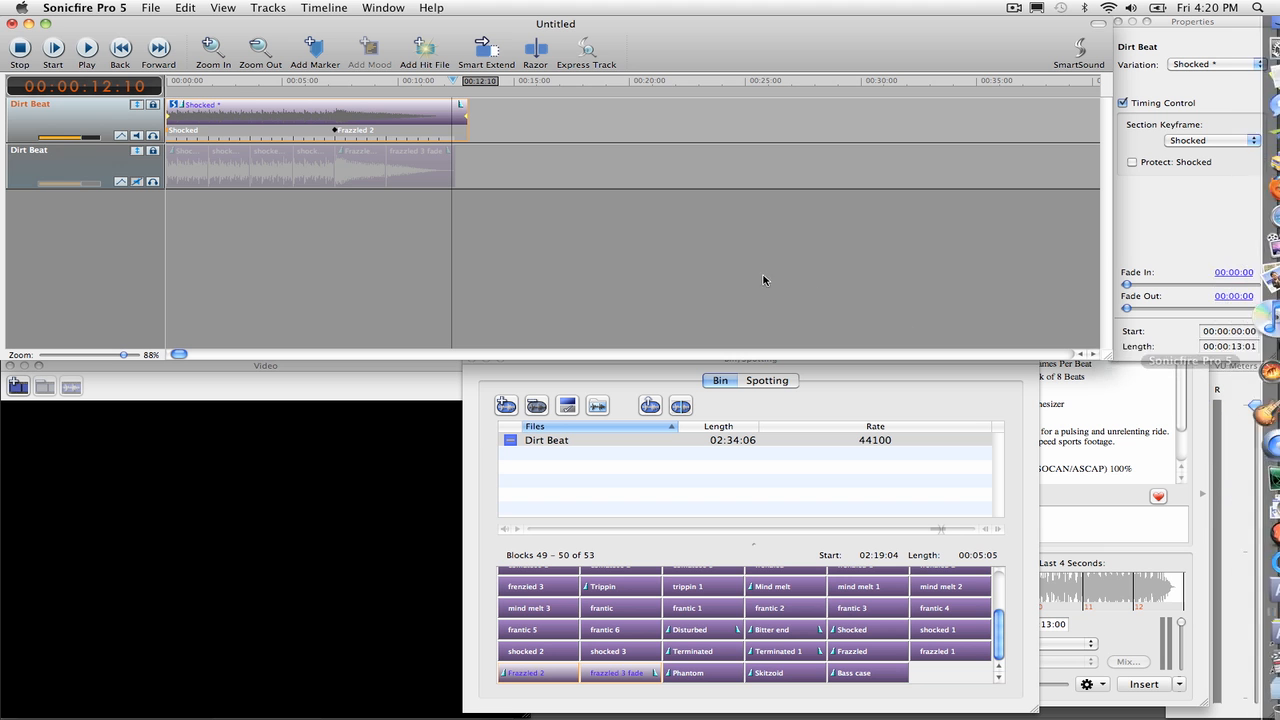
pyautogui.click(175, 8)
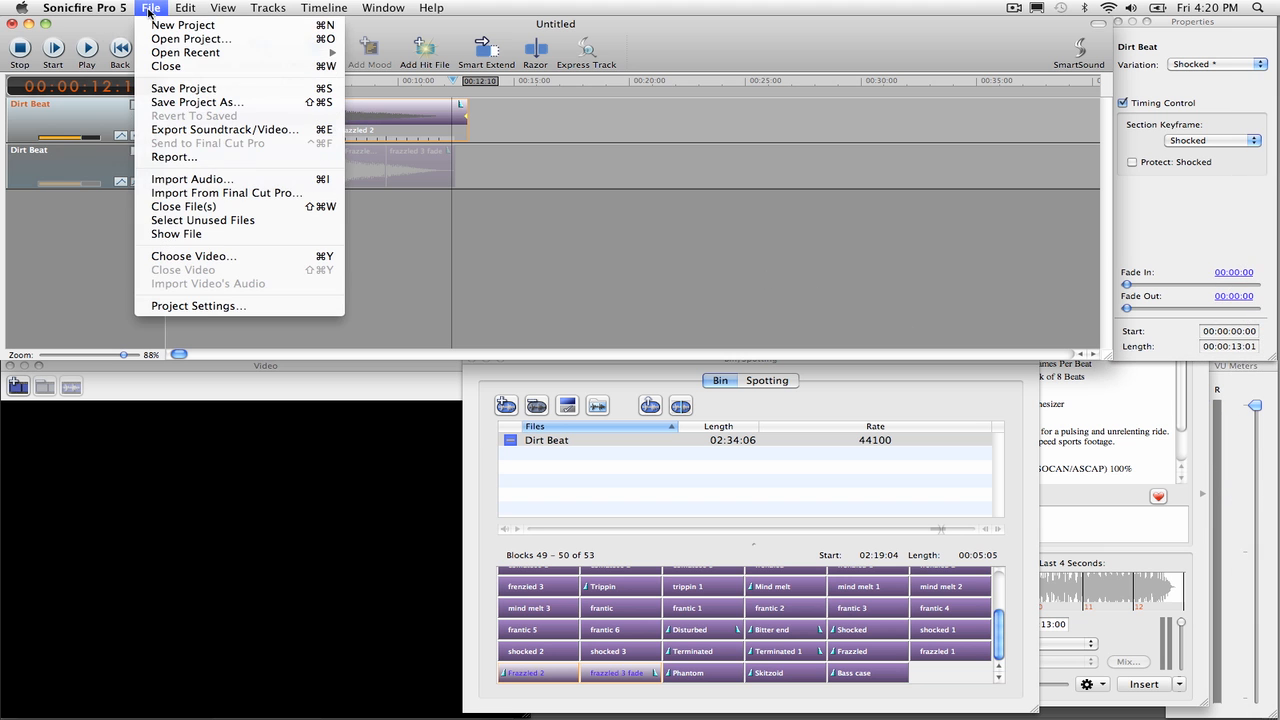
pyautogui.click(152, 22)
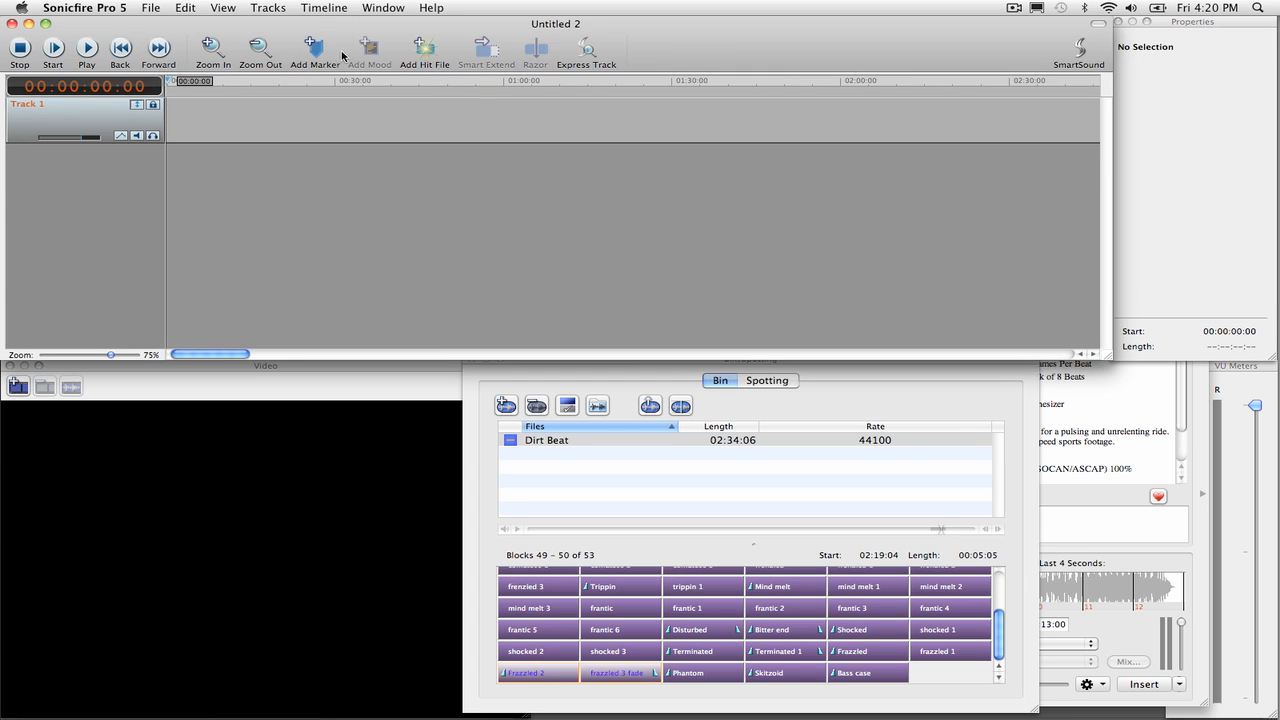
pyautogui.click(424, 52)
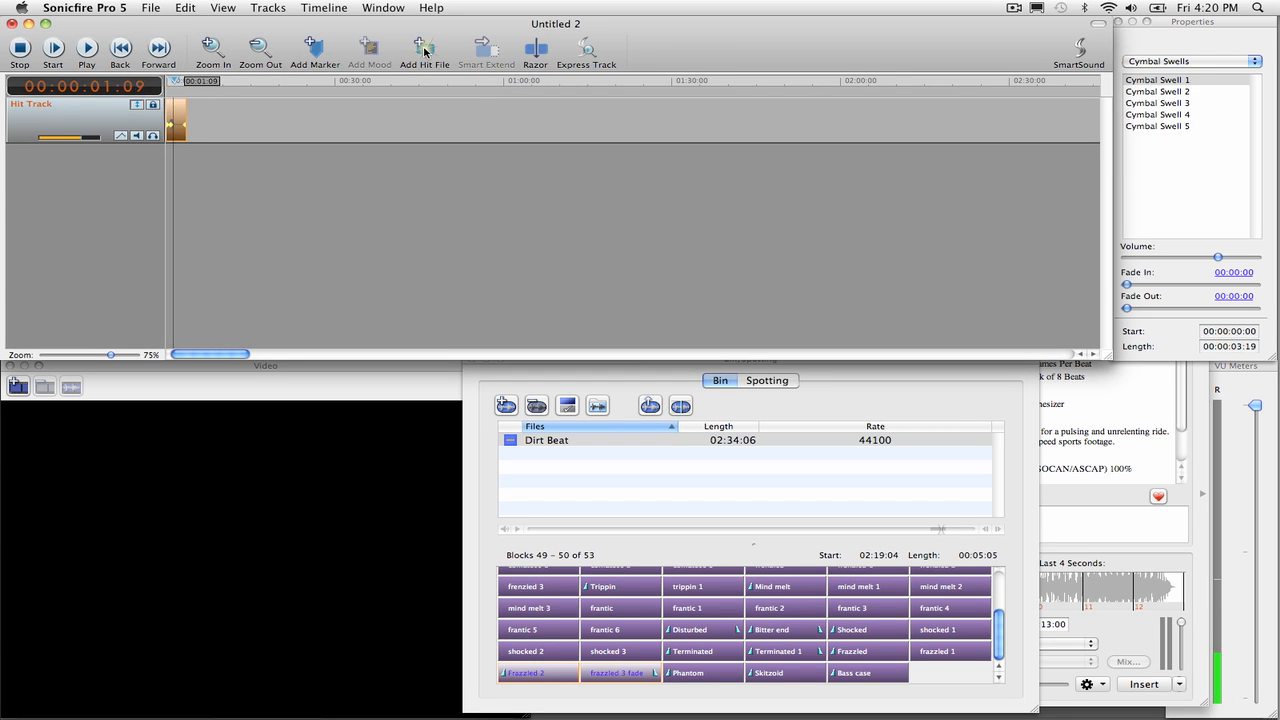
# Step: Return to the track's start and change the hit sound to Swell-Hit Quick from the Heavy Hits category
pyautogui.click(184, 83)
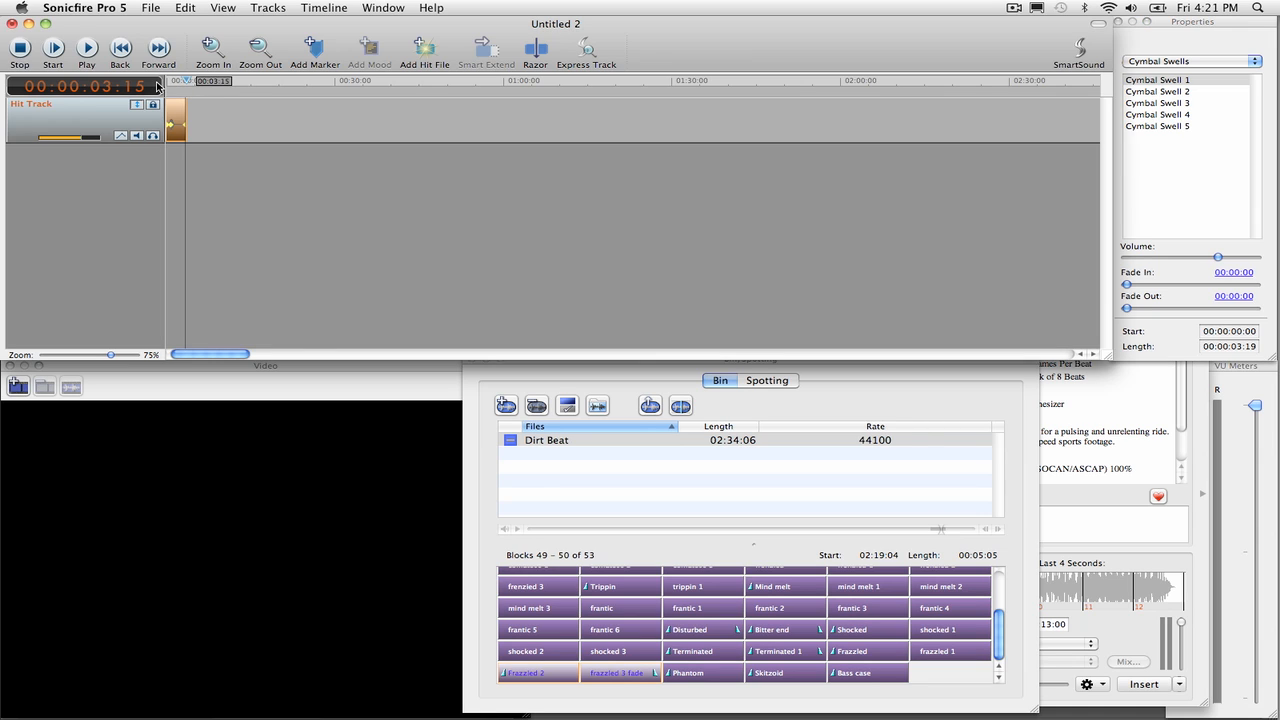
pyautogui.click(167, 83)
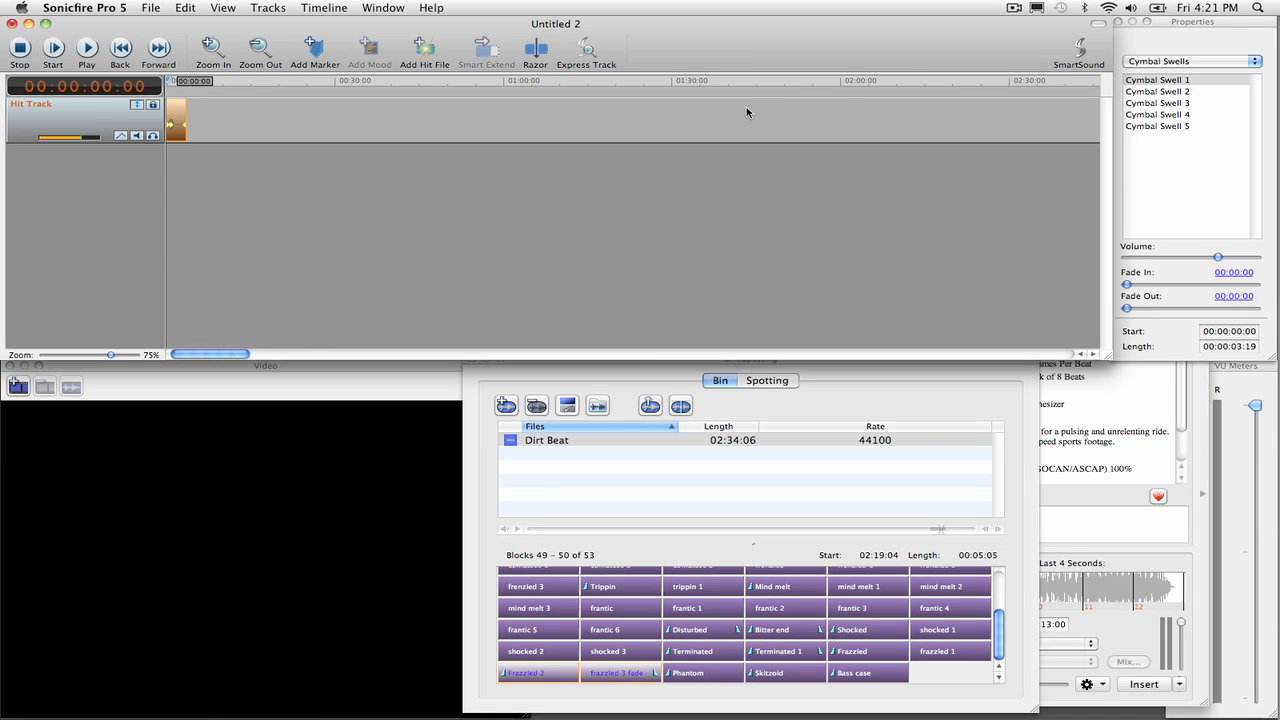
pyautogui.click(1197, 61)
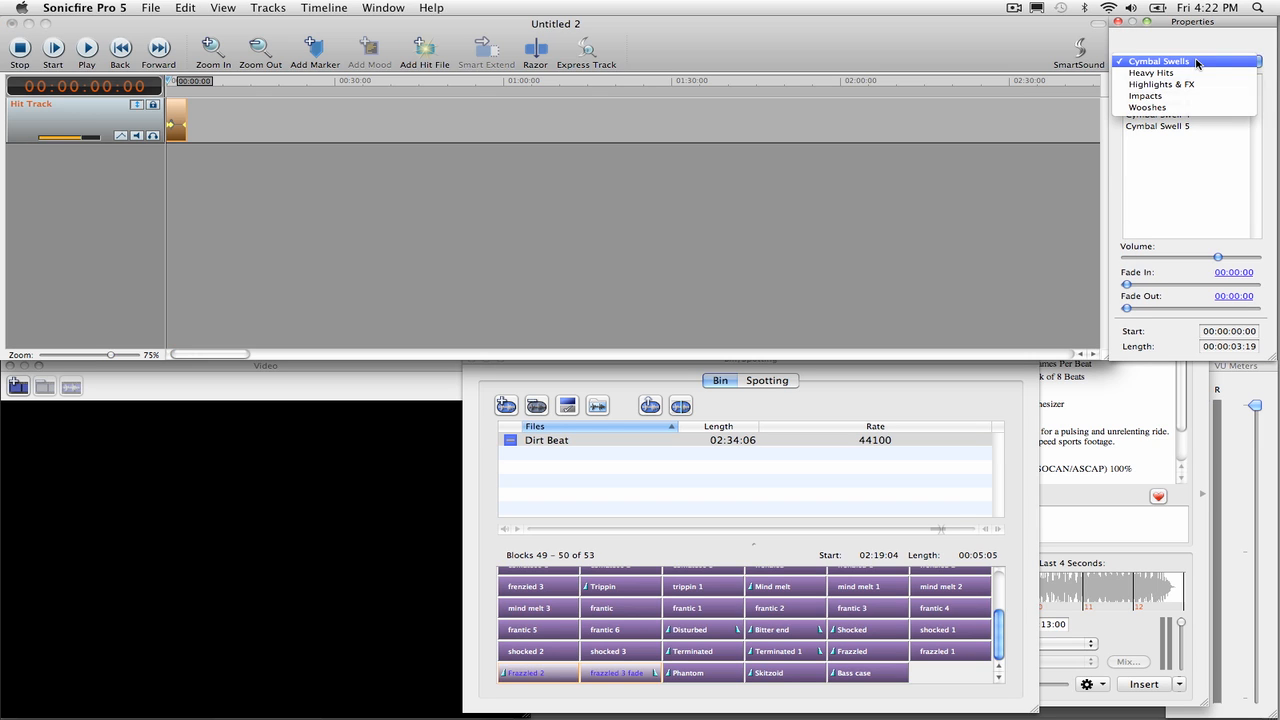
pyautogui.click(1192, 74)
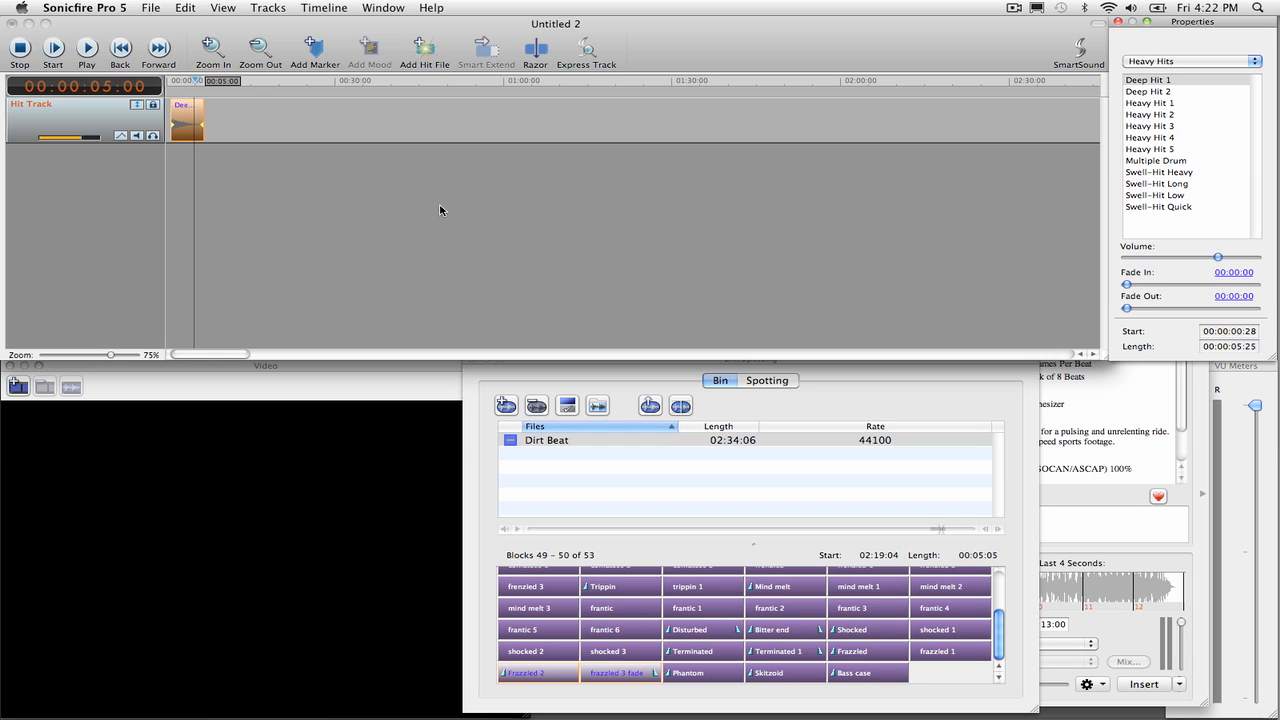
pyautogui.click(1145, 207)
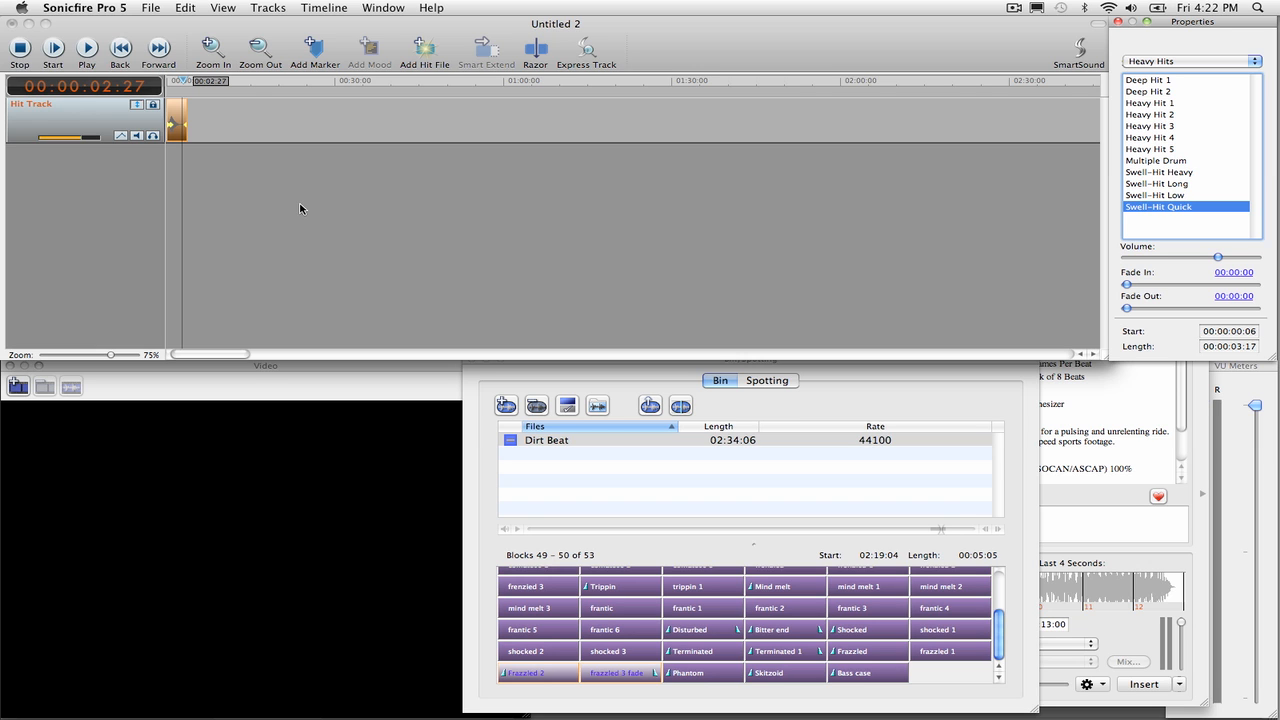
# Step: Switch to After Effects, open the Bride Wars Final composition and scrub through the title reveal between about 7 and 8 seconds
pyautogui.moveTo(1278, 475)
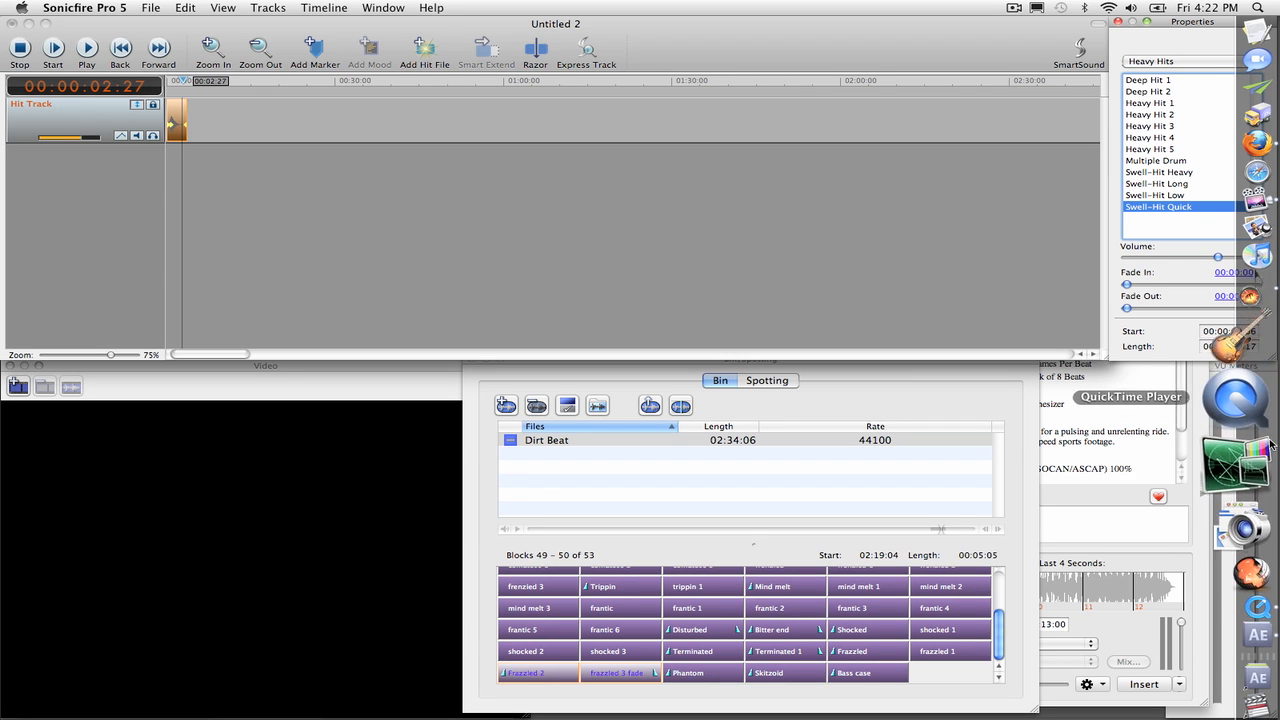
pyautogui.click(1248, 559)
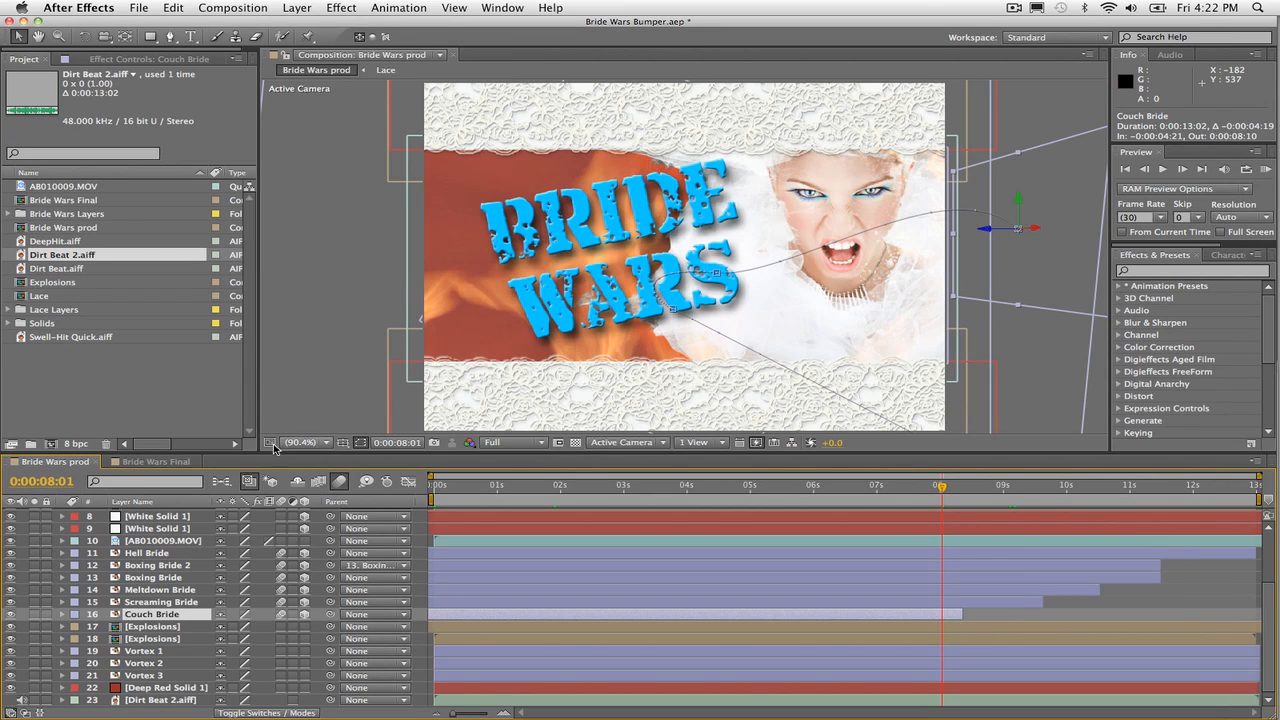
pyautogui.click(143, 463)
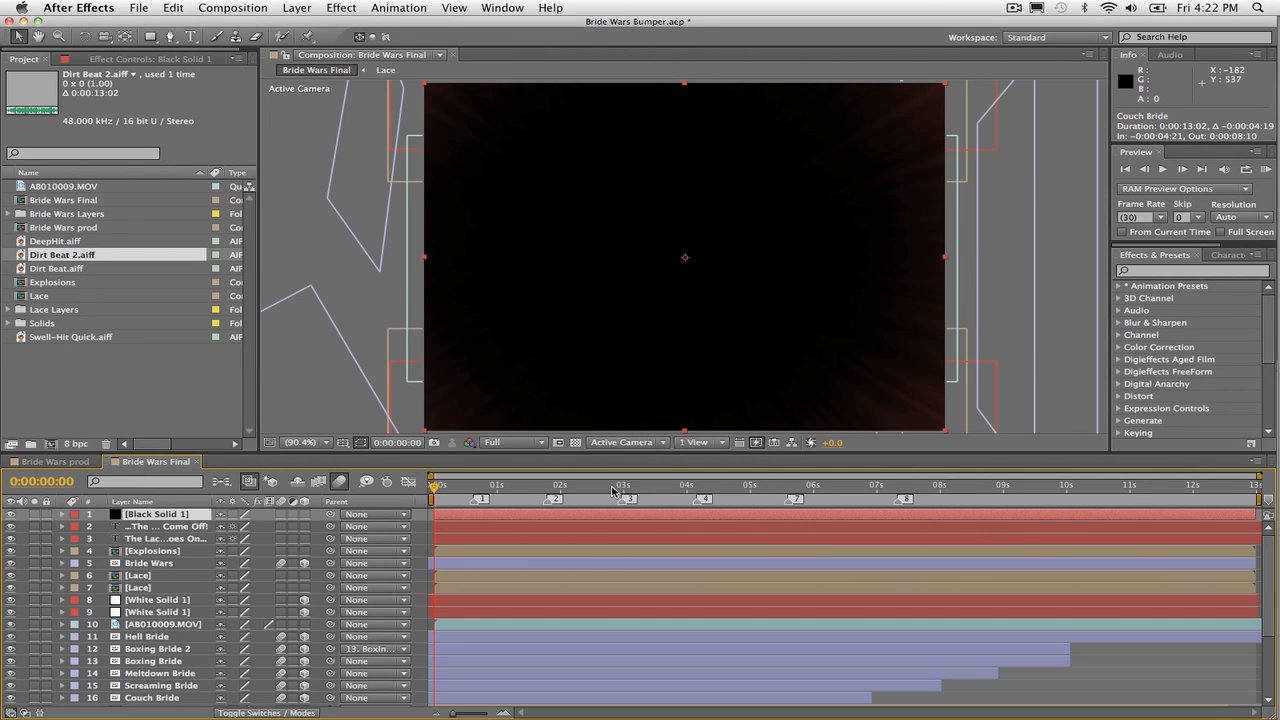
pyautogui.moveTo(885, 495); pyautogui.dragTo(899, 492)
pyautogui.scroll(-3, 903, 579)
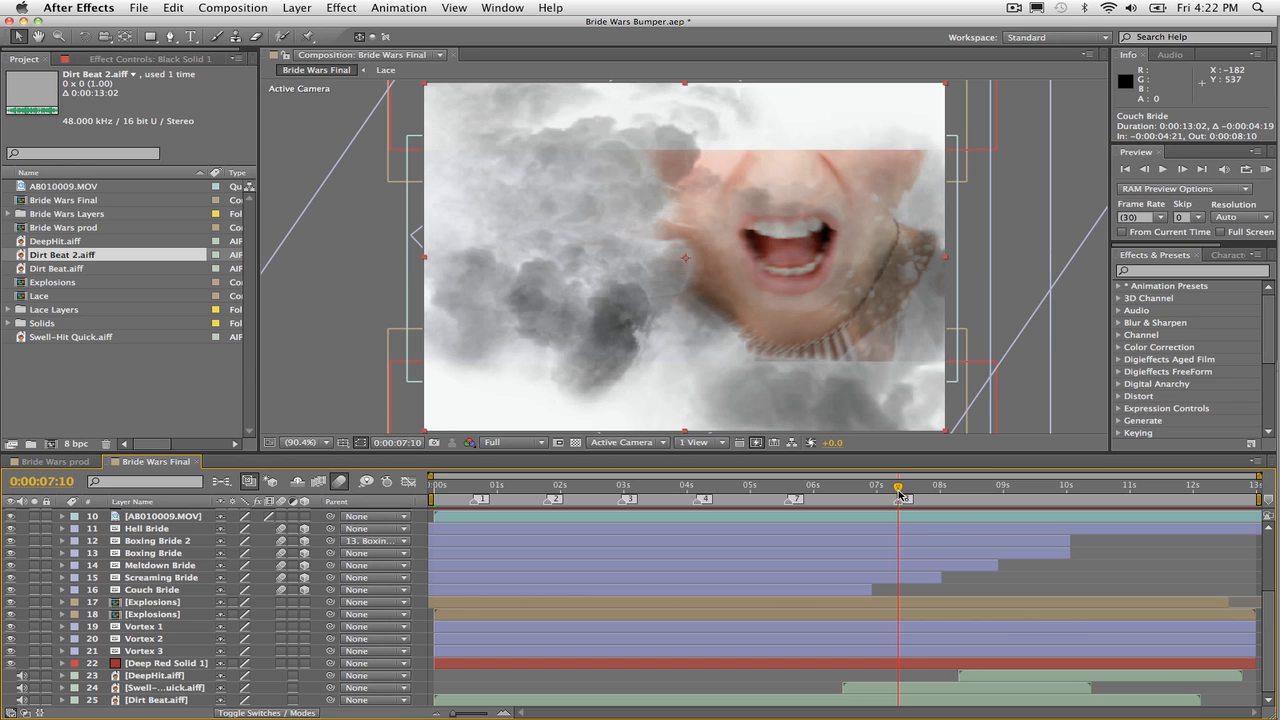
pyautogui.moveTo(899, 492); pyautogui.dragTo(947, 494)
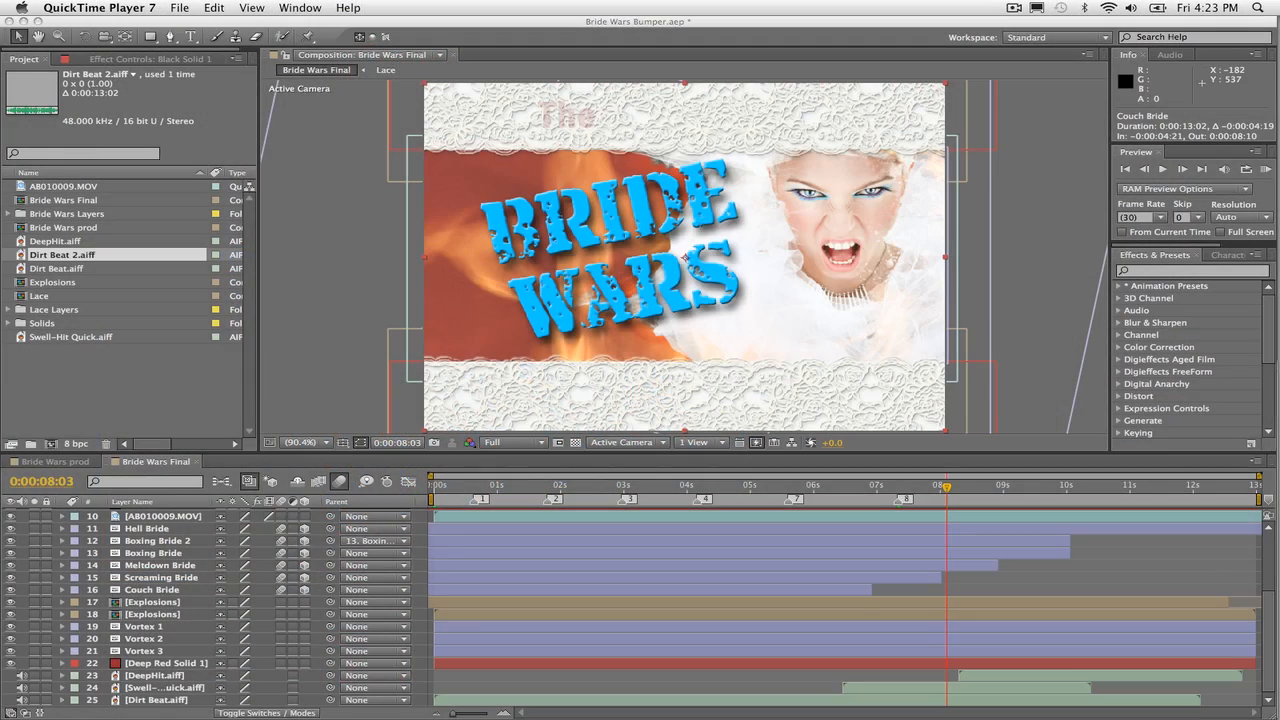
pyautogui.click(948, 490)
pyautogui.moveTo(946, 488); pyautogui.dragTo(895, 488)
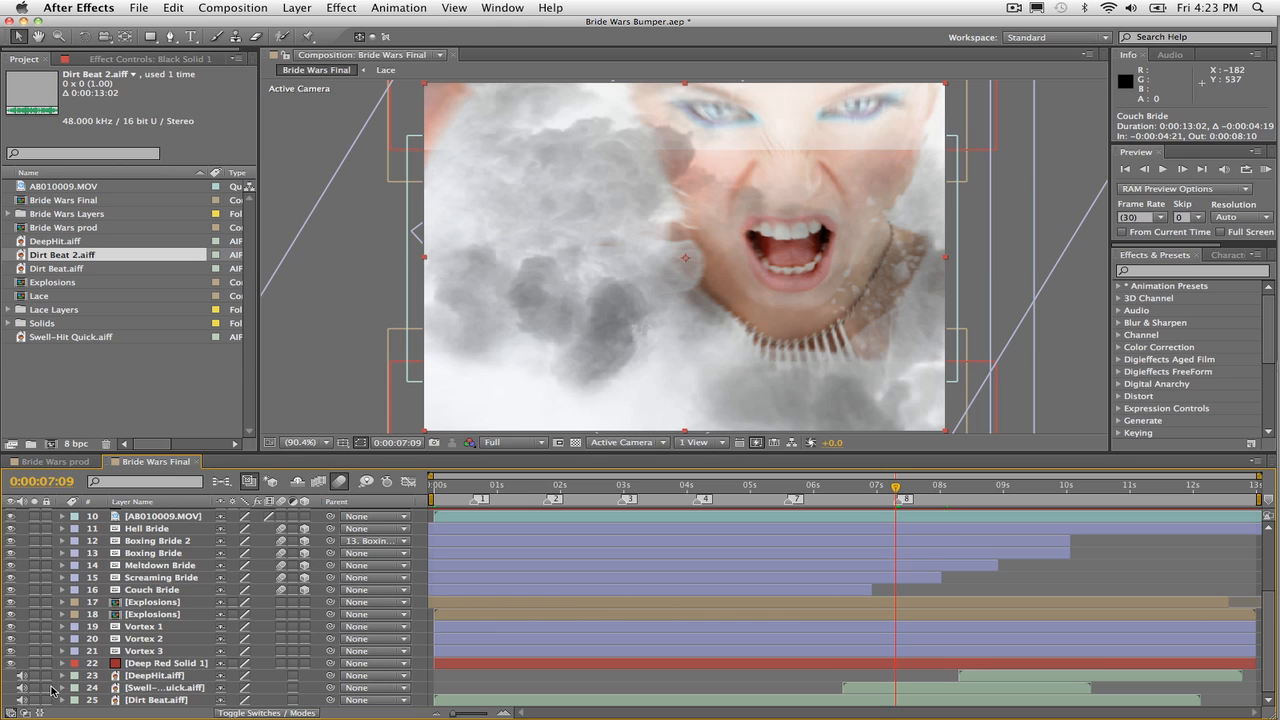
# Step: Show the waveforms of the Swell-Hit Quick and Dirt Beat audio layers and scrub through the title reveal to compare their timing
pyautogui.click(62, 688)
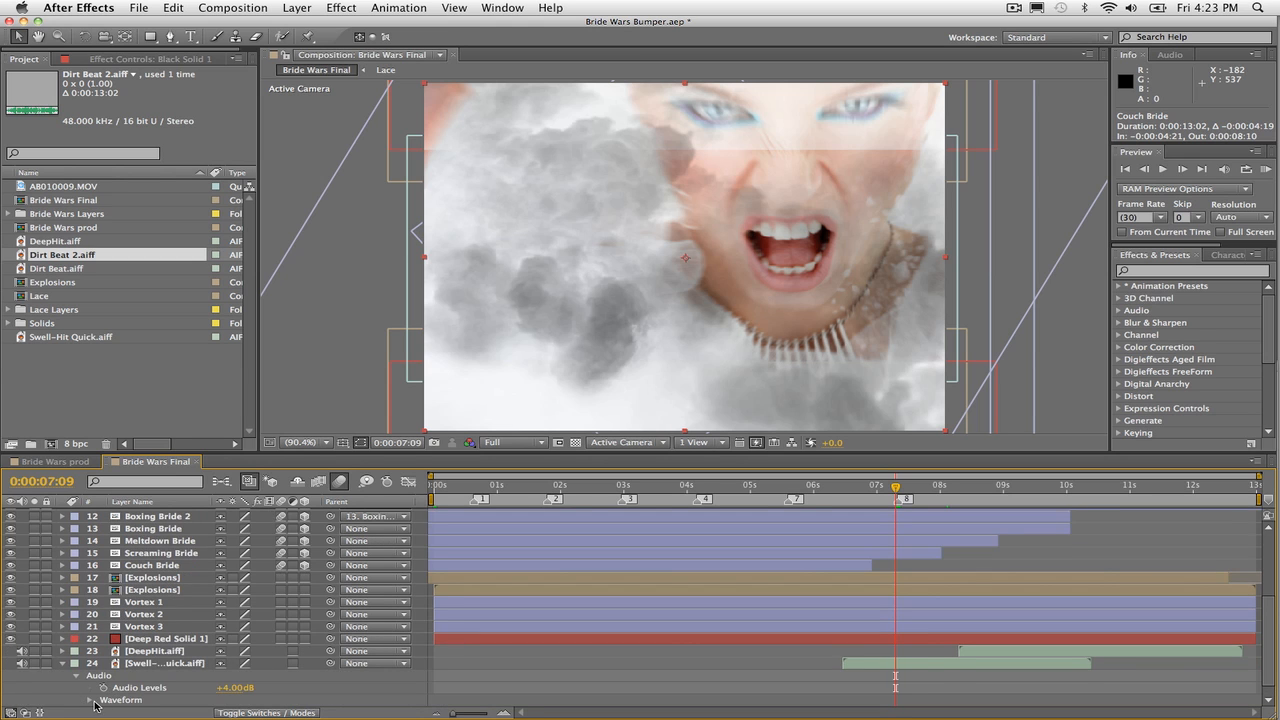
pyautogui.click(91, 700)
pyautogui.moveTo(895, 490)
pyautogui.mouseDown()
pyautogui.moveTo(940, 488)
pyautogui.moveTo(875, 492)
pyautogui.moveTo(917, 488)
pyautogui.mouseUp()
pyautogui.scroll(-1, 165, 655)
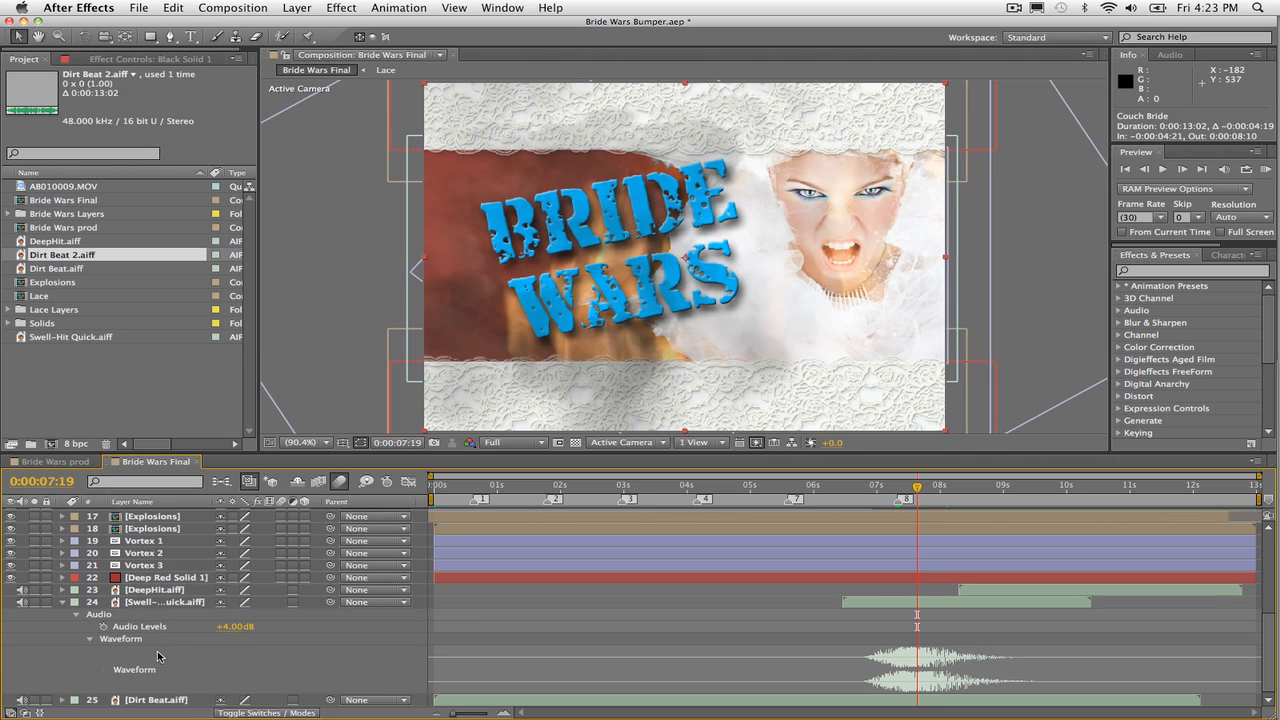
pyautogui.click(62, 700)
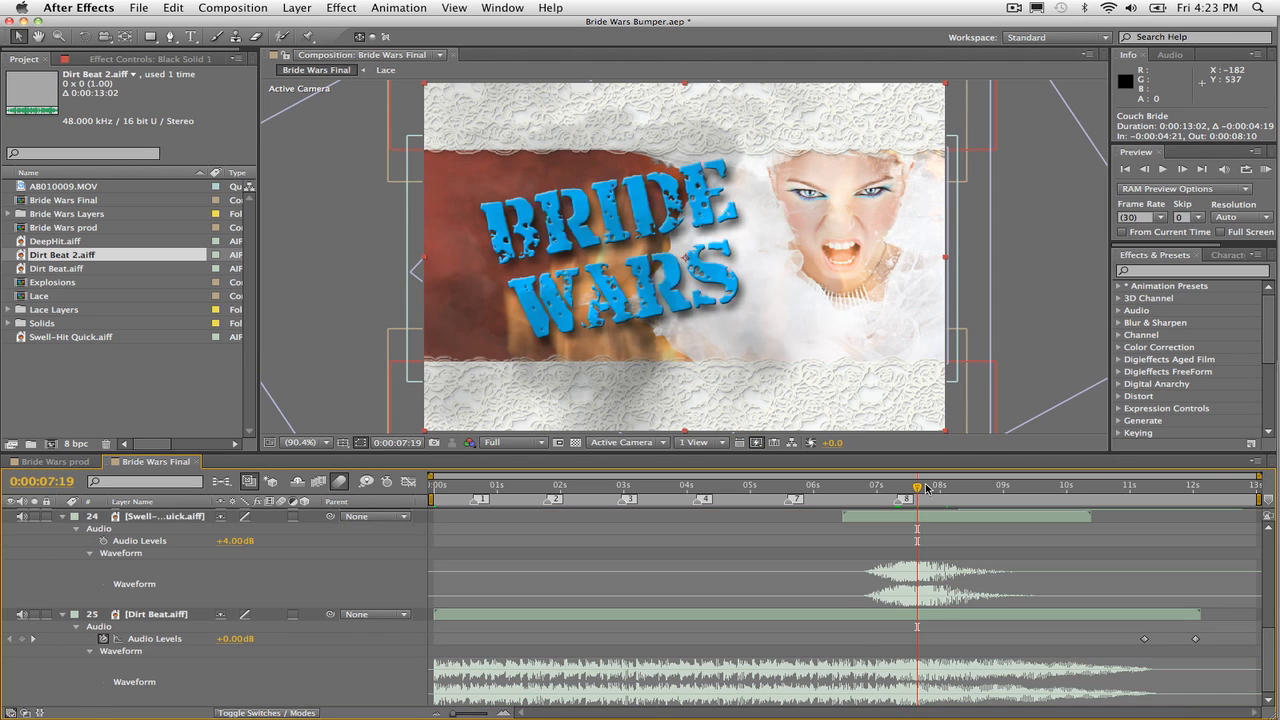
pyautogui.moveTo(917, 490); pyautogui.dragTo(950, 487)
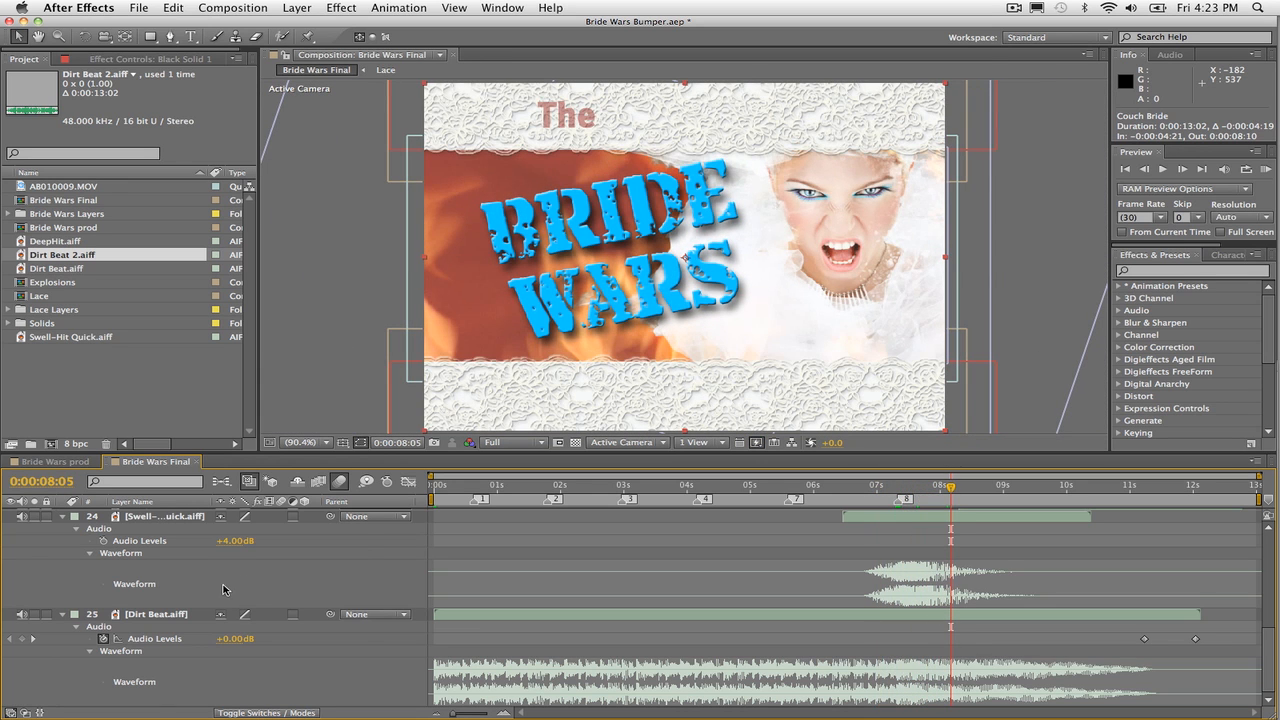
# Step: Show the DeepHit layer's waveform and scrub through the hit to examine its timing against the tagline text
pyautogui.scroll(5, 200, 595)
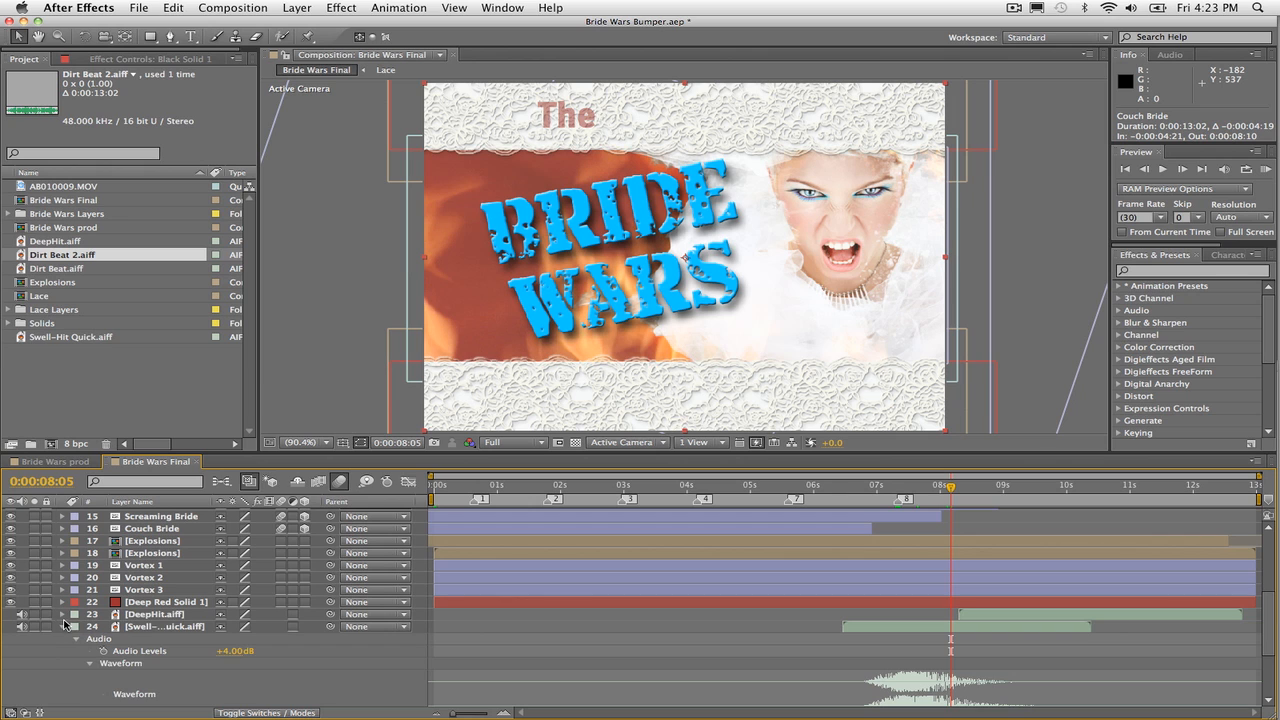
pyautogui.click(62, 614)
pyautogui.click(77, 627)
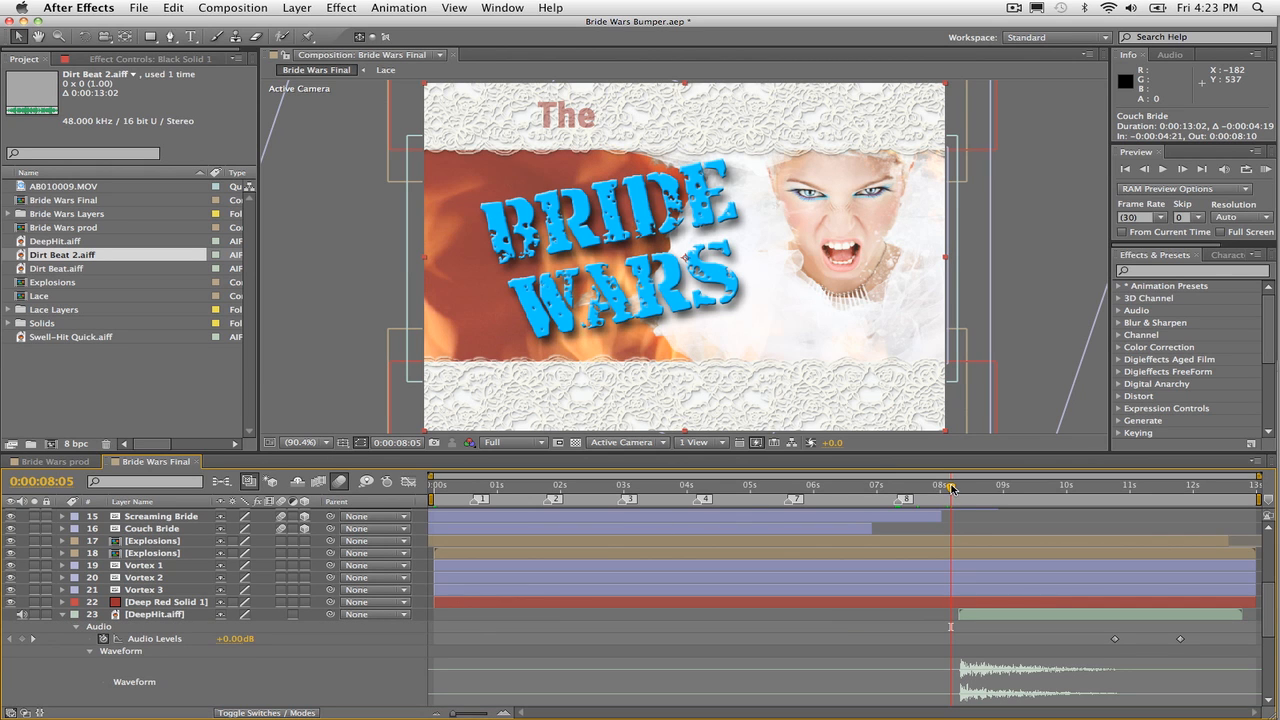
pyautogui.moveTo(952, 487); pyautogui.dragTo(1010, 503)
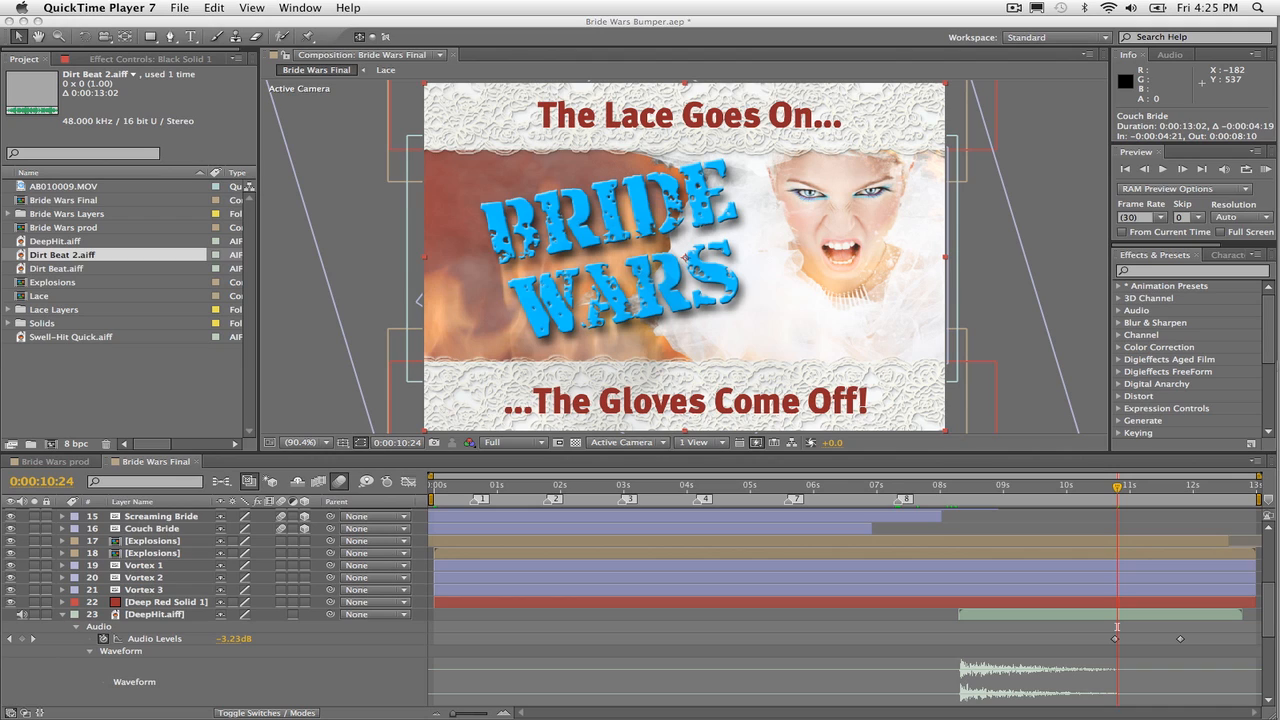